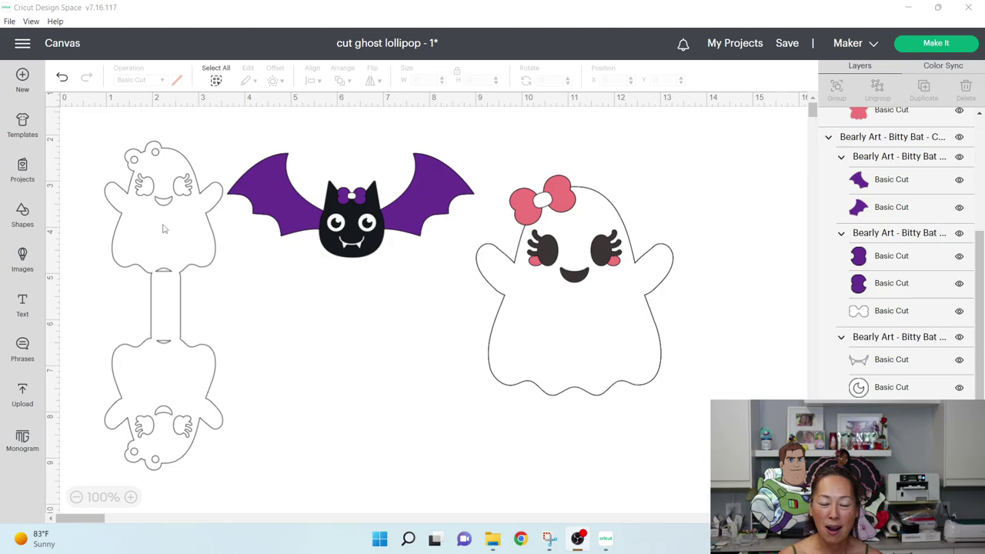
Move the bow ghost onto the left lollipop outline and set its width to 2.6 inches.
drag(496, 341, 198, 278)
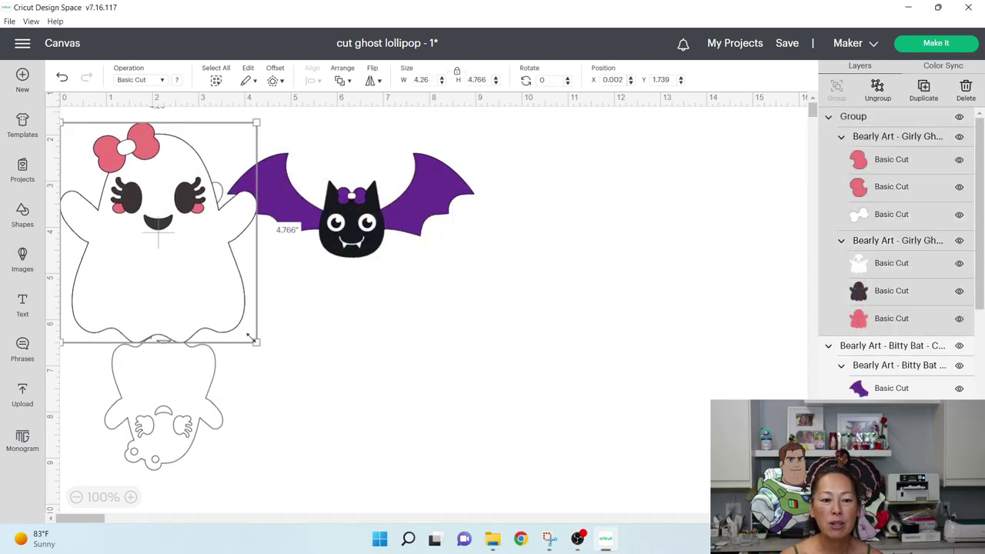
drag(257, 341, 218, 258)
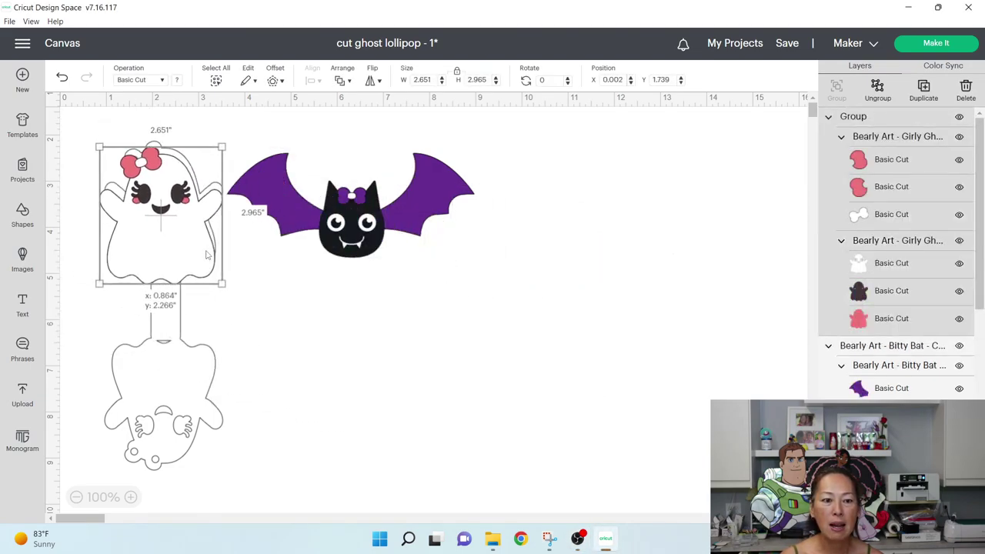
click(431, 82)
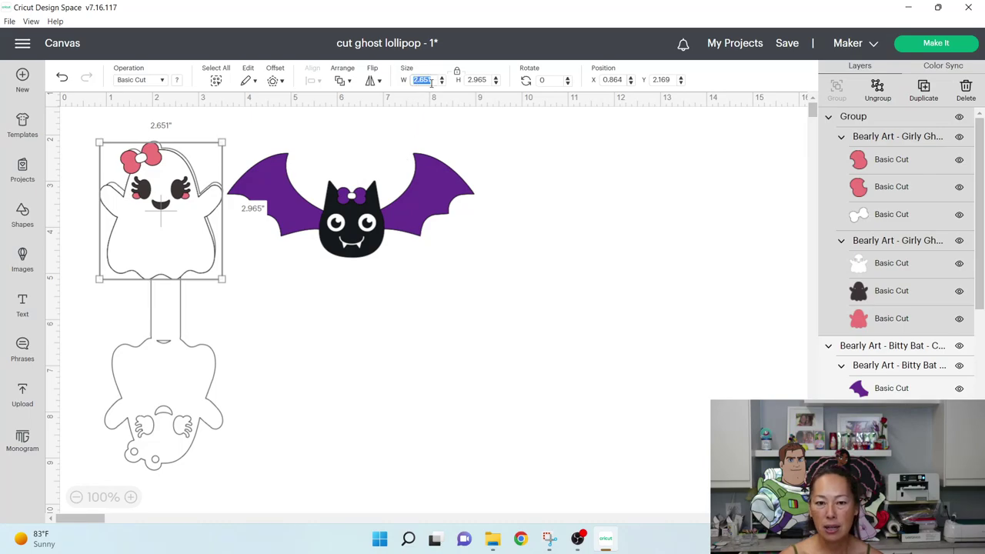
text(2.6)
key(Tab)
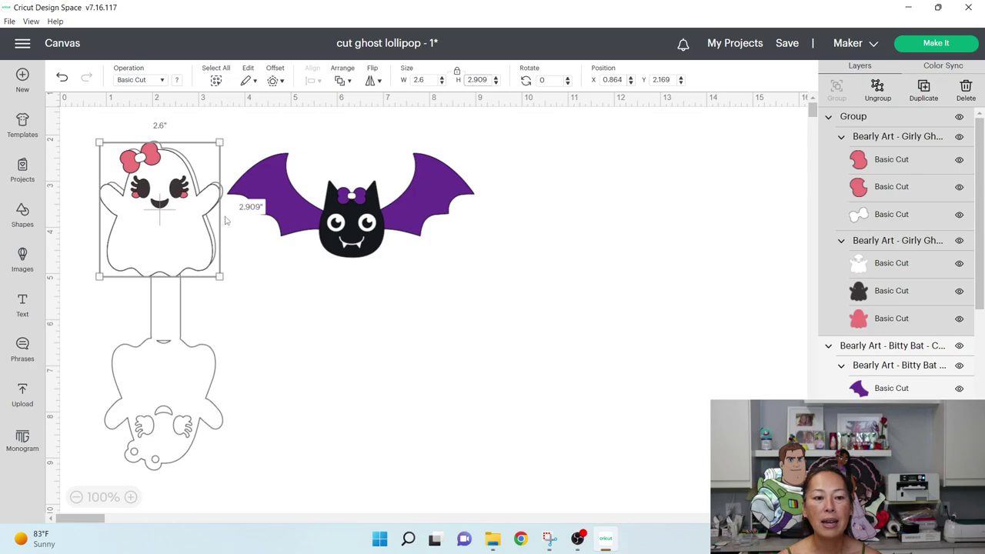
drag(194, 220, 470, 382)
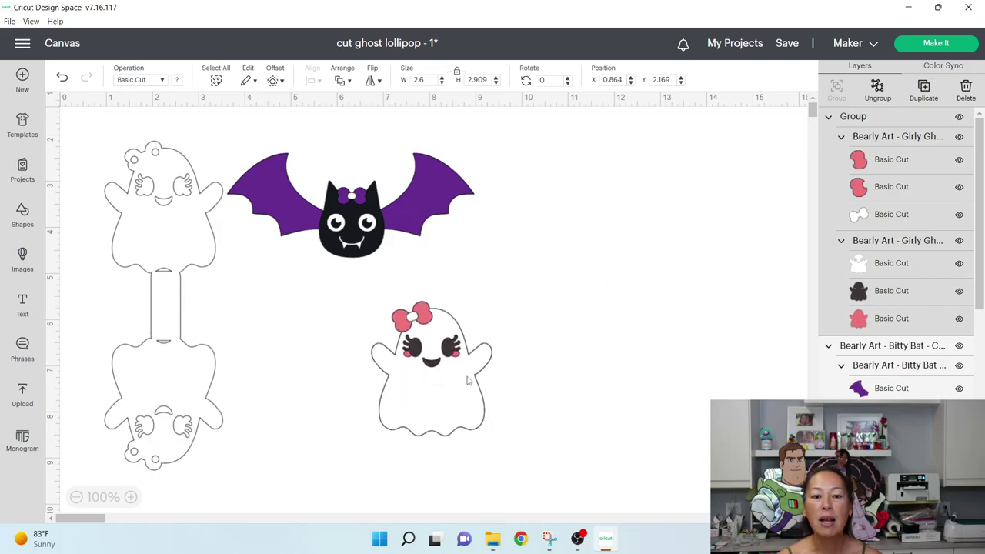
Resize the bat to 3 inches wide and move it above the ghost.
click(388, 200)
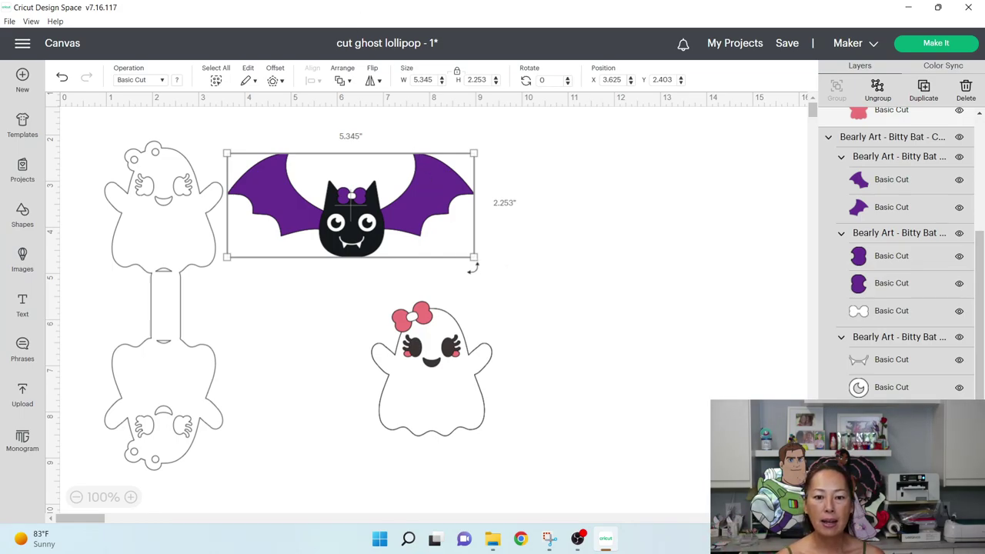
drag(473, 256, 434, 240)
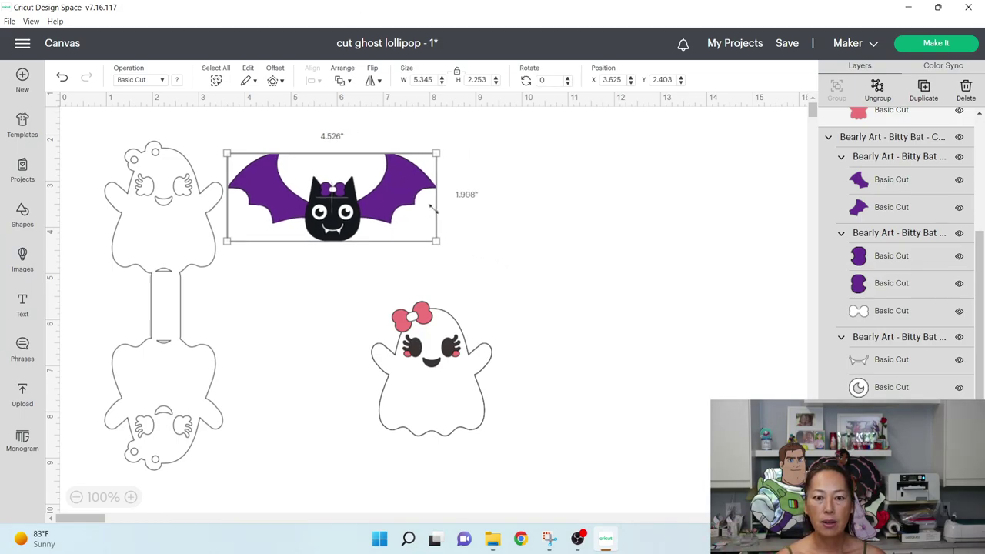
double_click(423, 79)
text(3)
key(Tab)
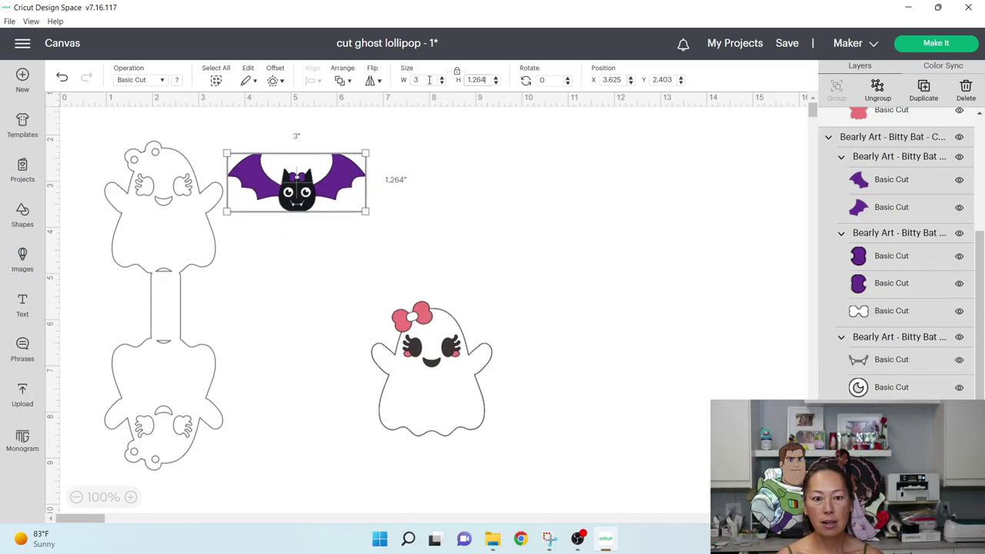
drag(304, 197, 409, 261)
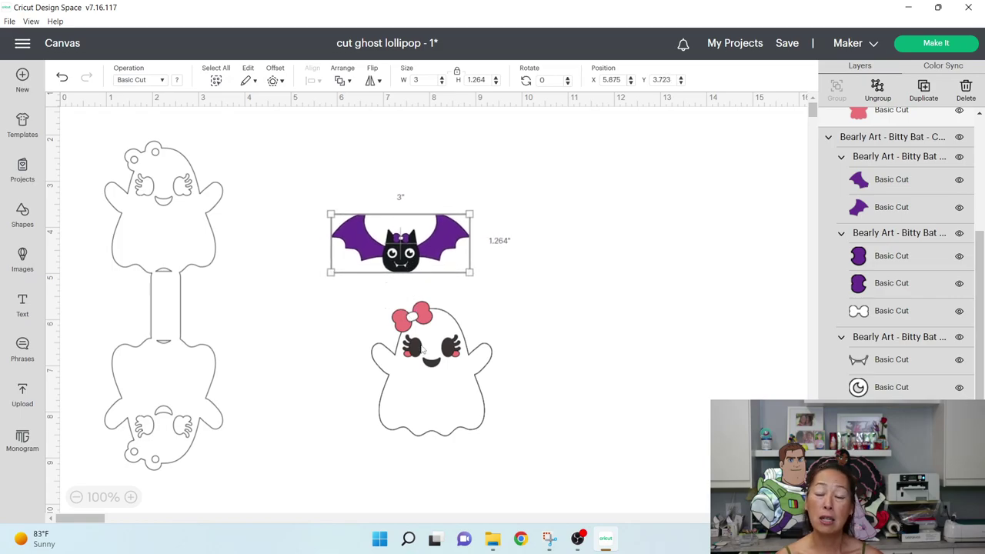
click(627, 348)
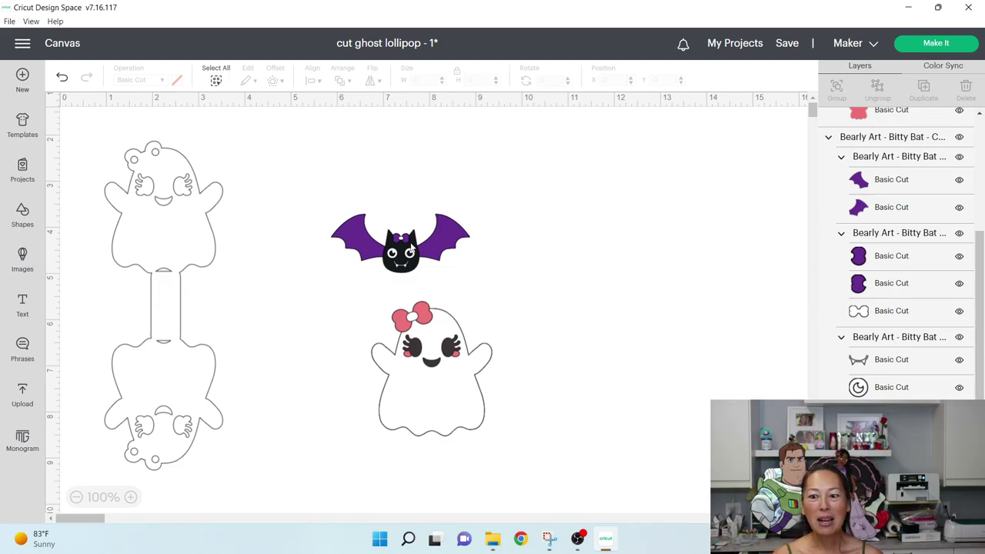
Delete the bat and move the ghost up into its former spot.
click(413, 245)
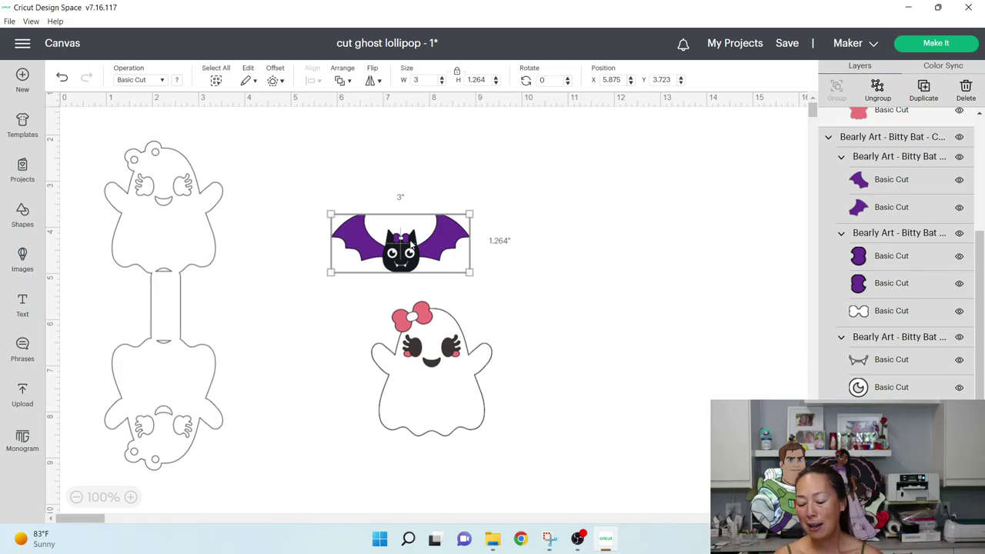
key(Delete)
drag(441, 352, 393, 197)
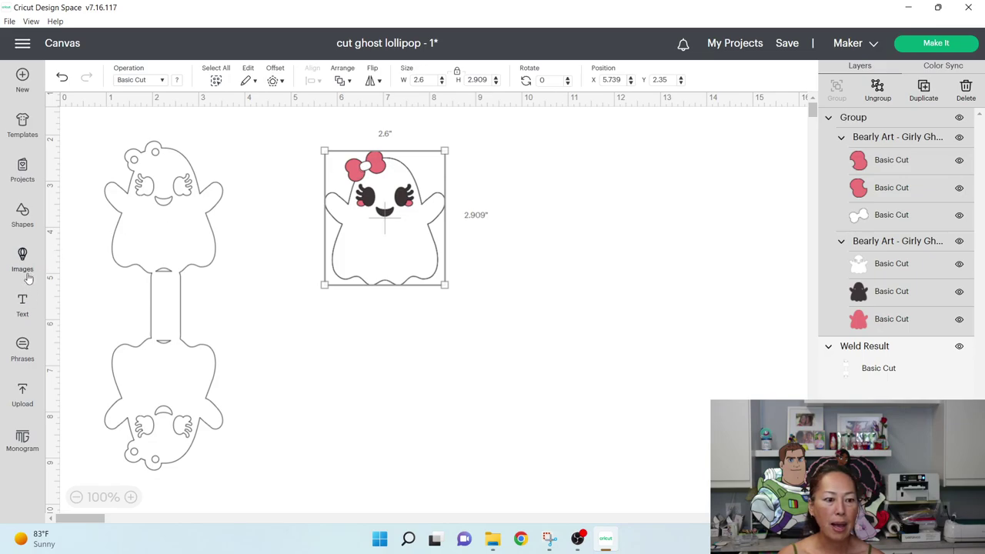
Add a 0.15-inch circle from Shapes and place it on the bow's left loop.
click(27, 214)
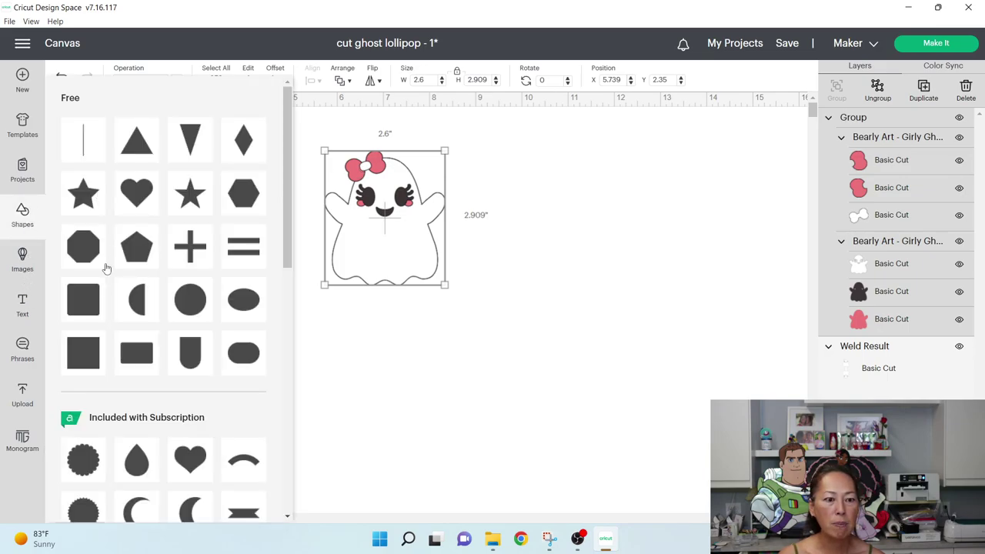
click(190, 310)
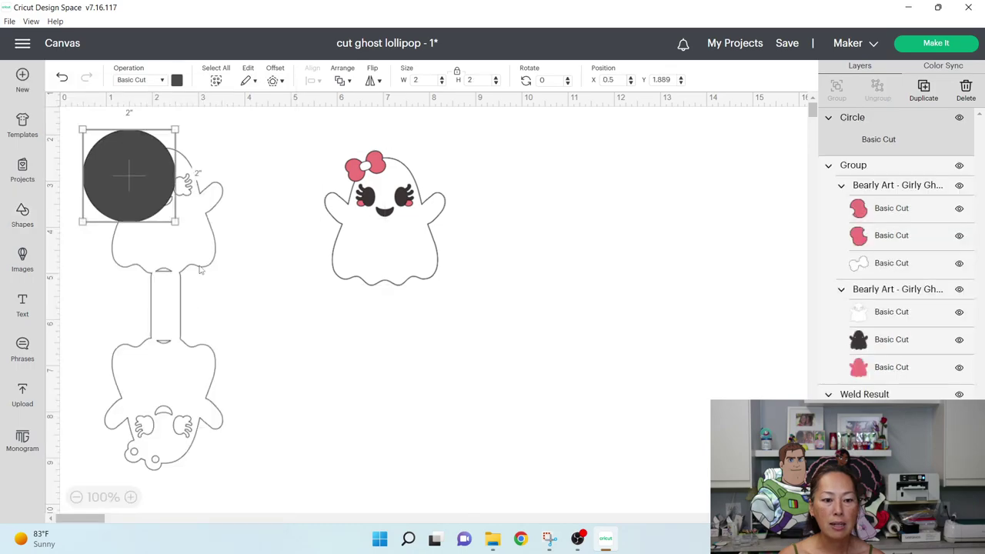
drag(150, 188, 394, 200)
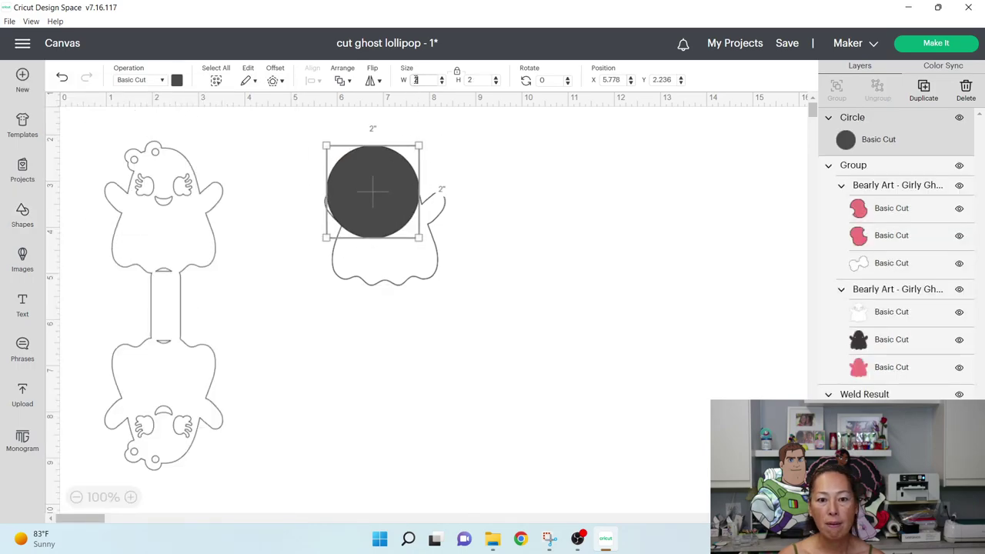
click(415, 80)
text(0.15)
key(Return)
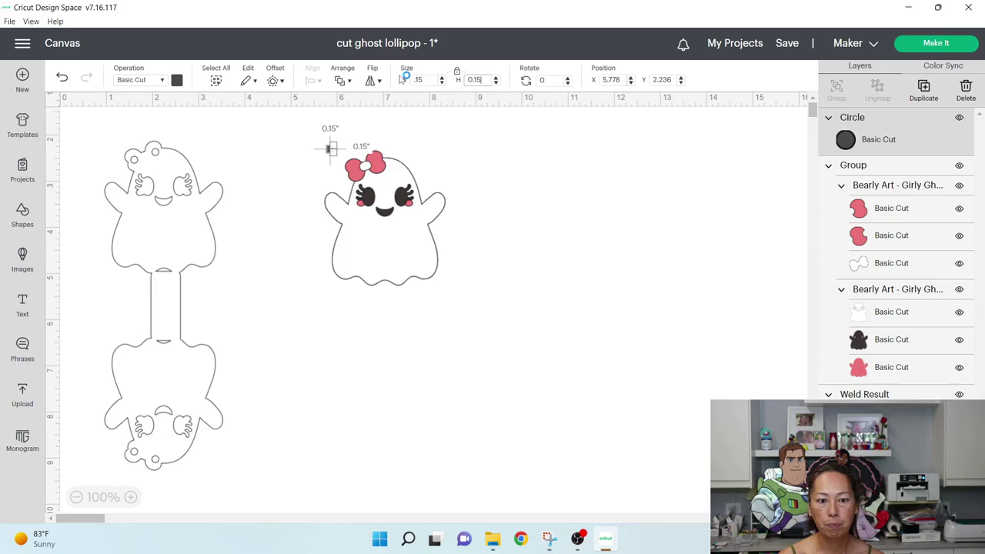
click(266, 167)
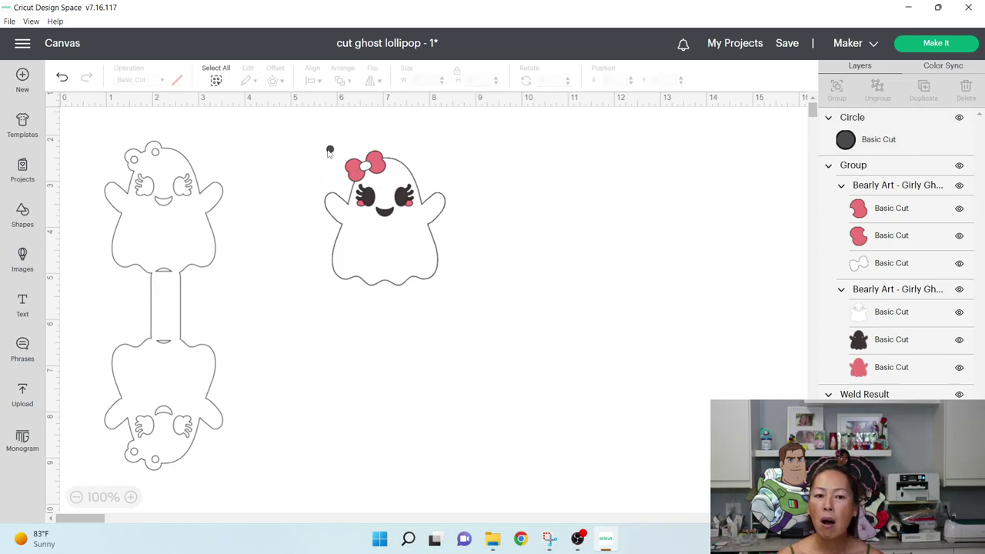
drag(329, 150, 356, 172)
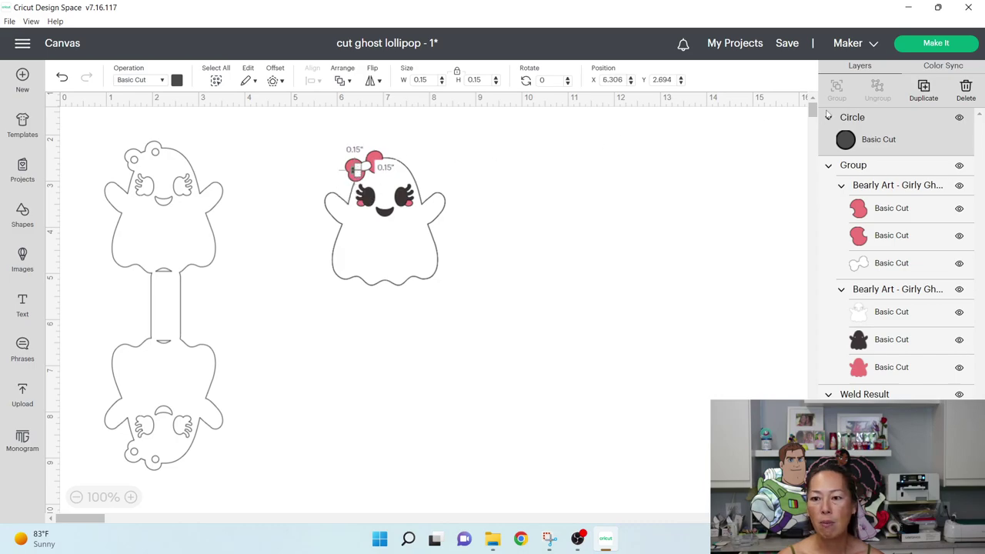
Paste a copy of the circle onto the bow's right loop.
key(ctrl+v)
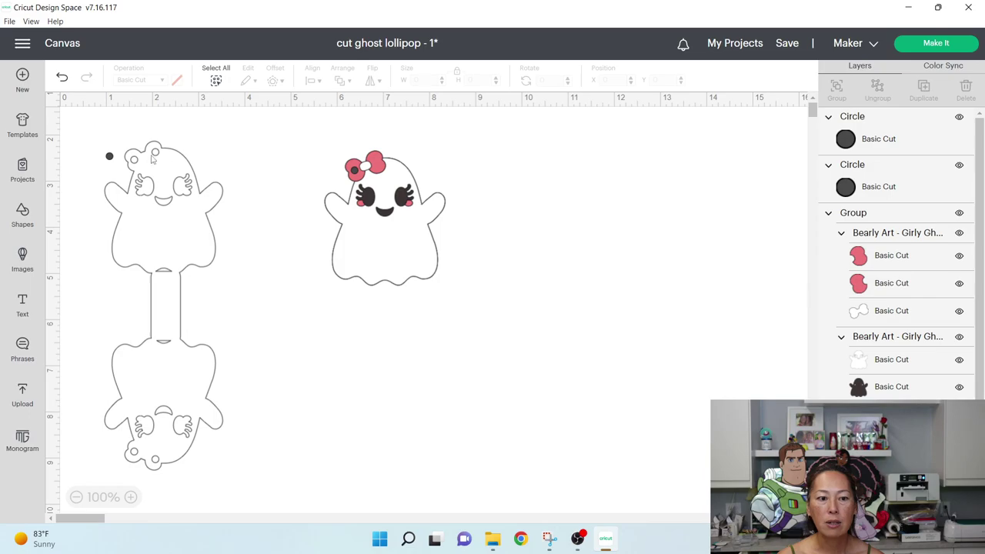
drag(112, 158, 377, 163)
click(474, 346)
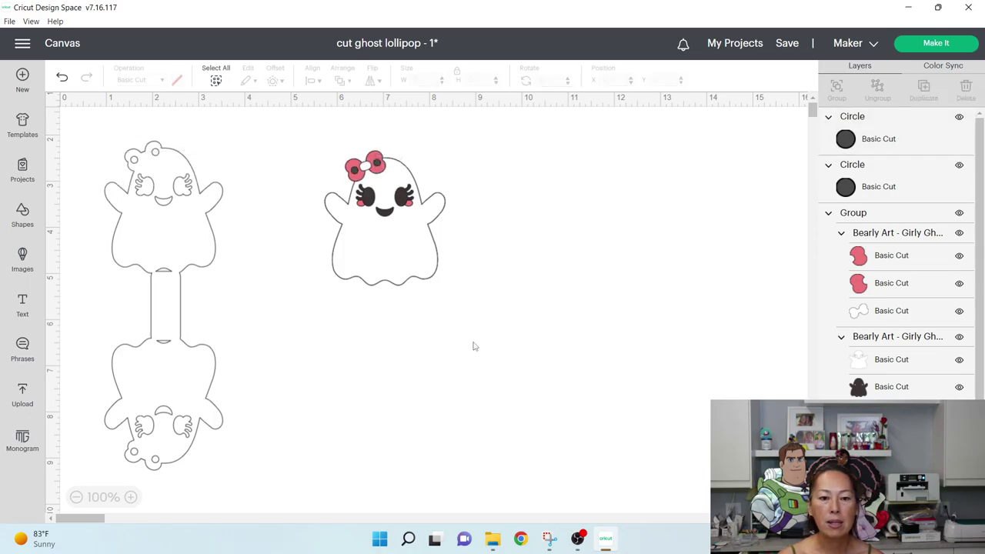
Zoom in on the ghost and center the circle within its bow loop.
click(130, 497)
click(130, 497)
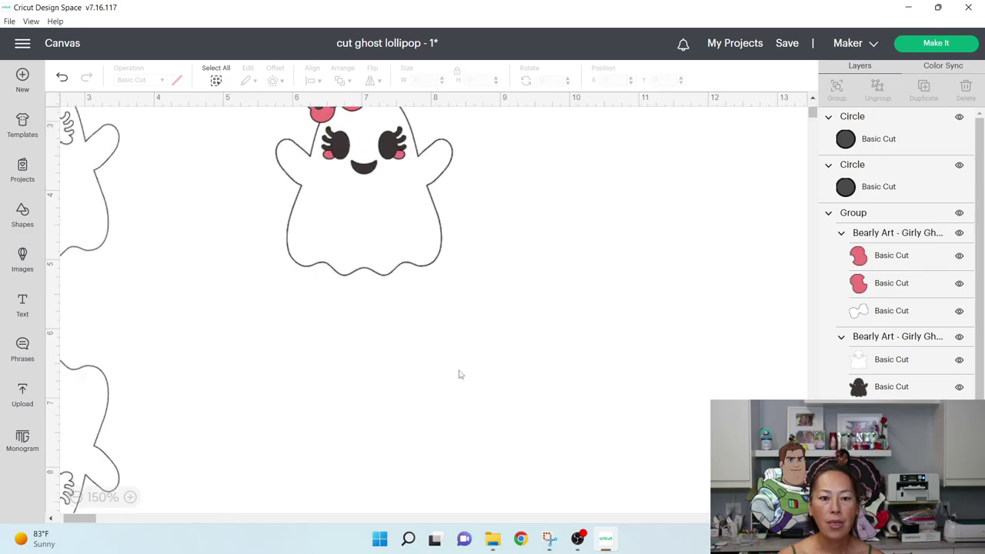
scroll(459, 372, up, 2)
scroll(354, 224, up, 1)
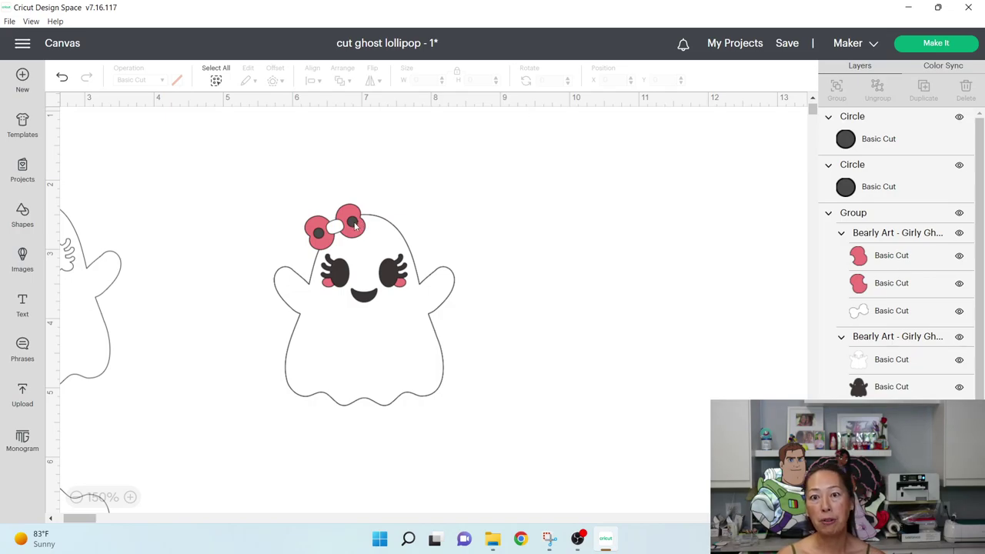
click(353, 222)
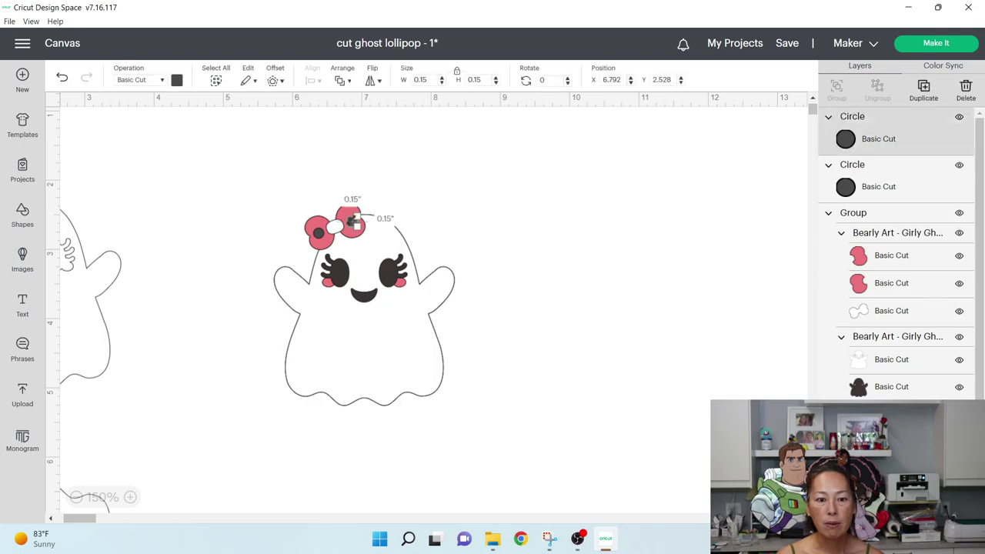
click(533, 151)
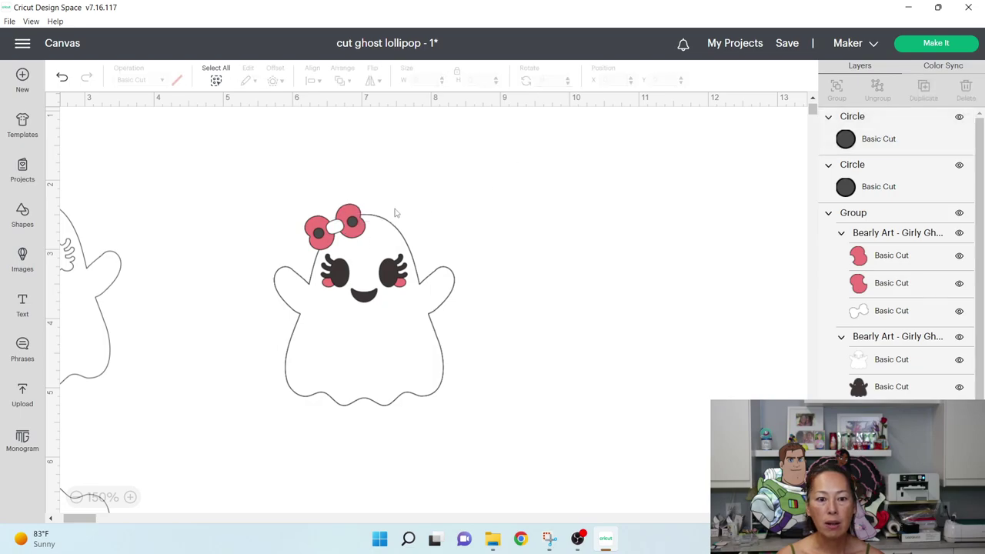
click(354, 222)
drag(356, 224, 355, 223)
click(504, 202)
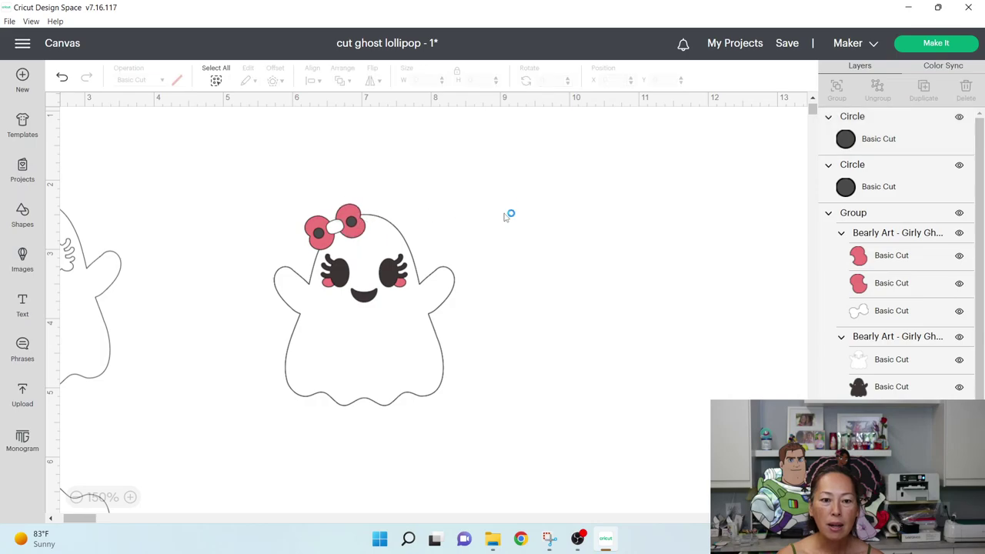
click(890, 138)
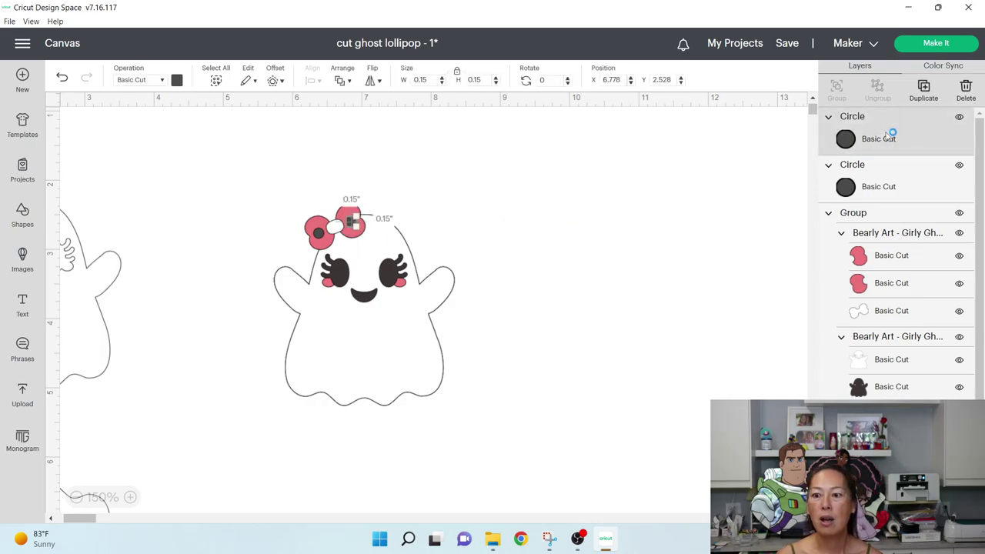
Select the small hole circle with the pink bow loop in Layers and slice it out.
shift+click(878, 170)
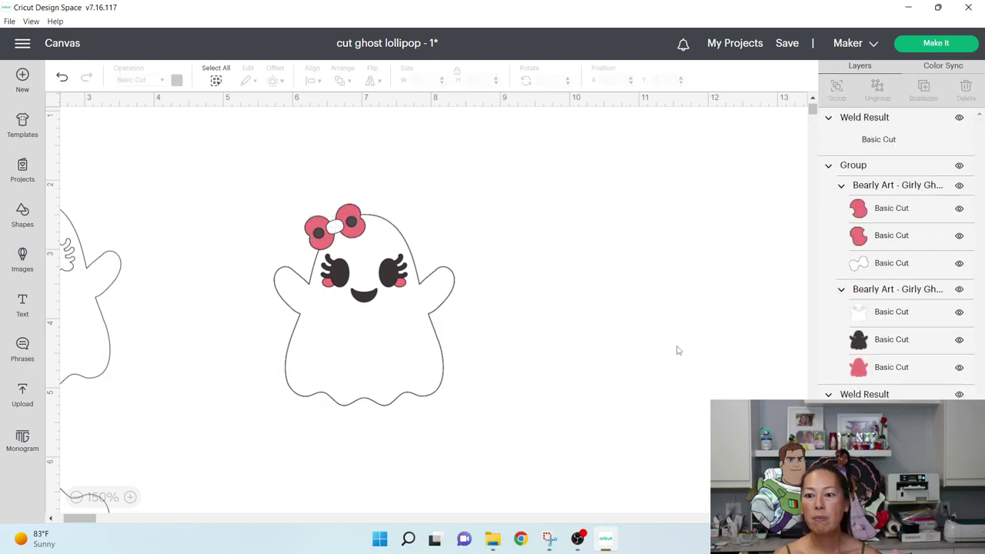
click(866, 140)
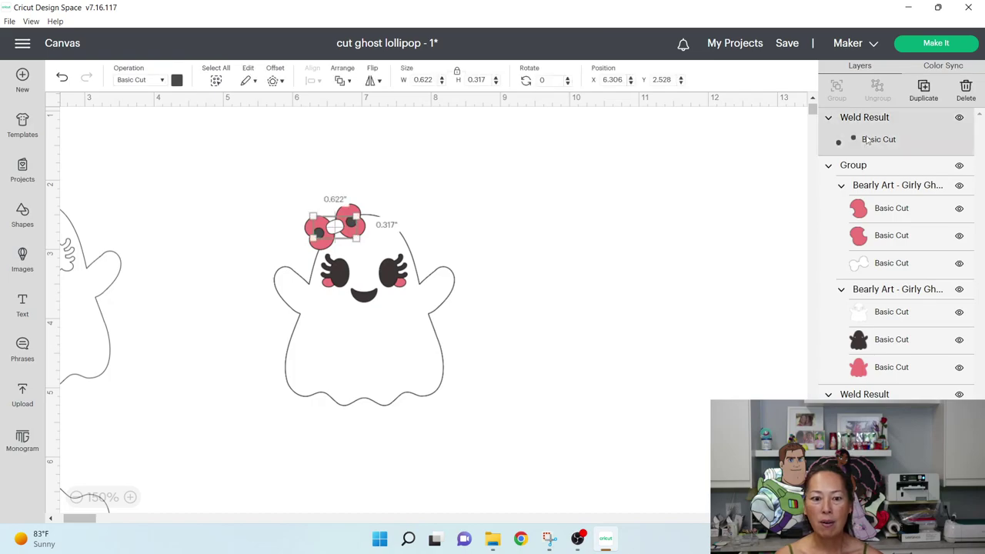
shift+click(903, 215)
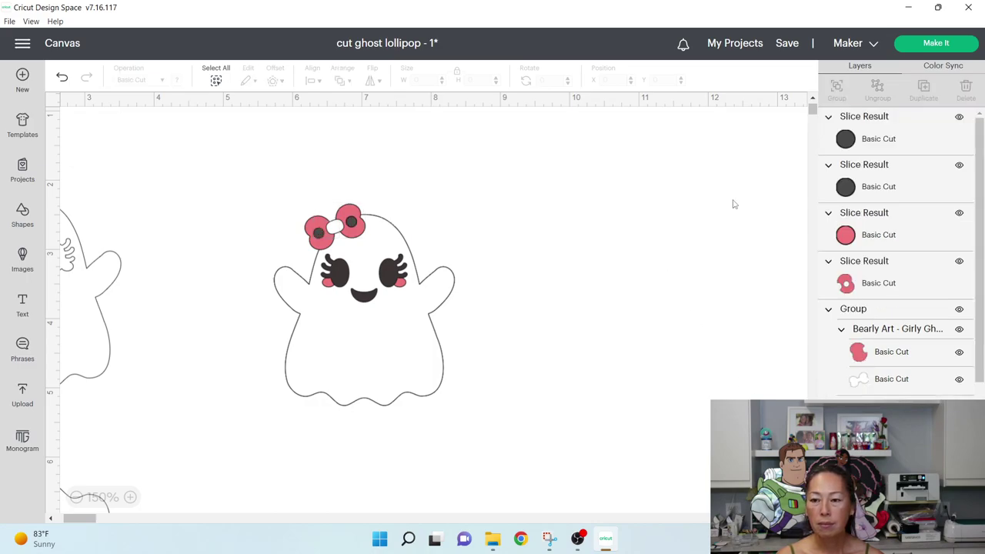
click(914, 186)
click(894, 144)
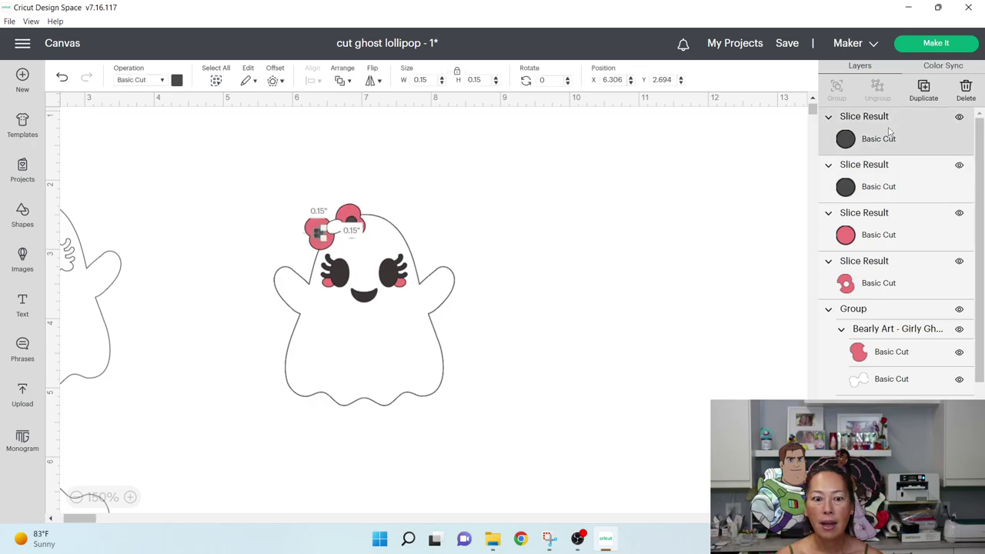
scroll(894, 200, down, 1)
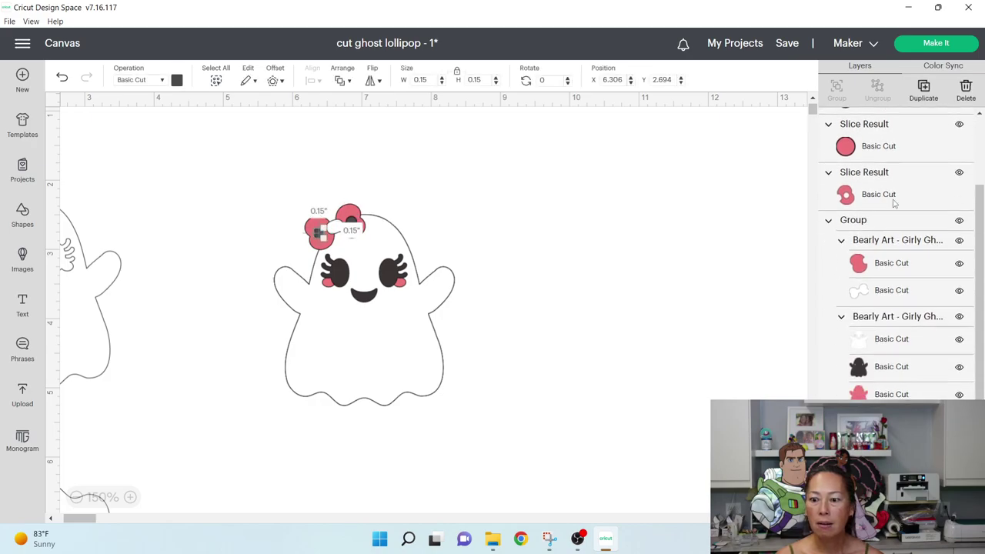
scroll(877, 177, up, 2)
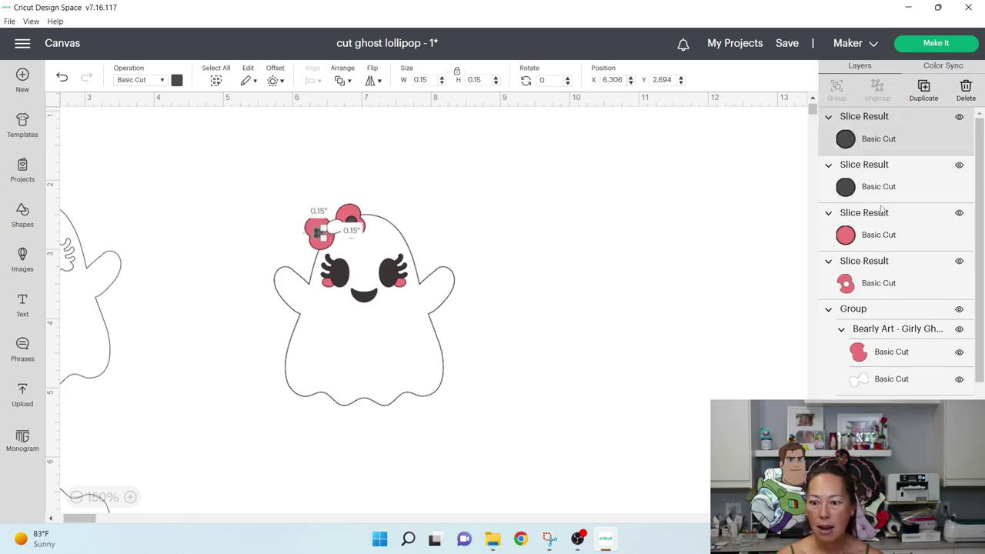
shift+click(874, 357)
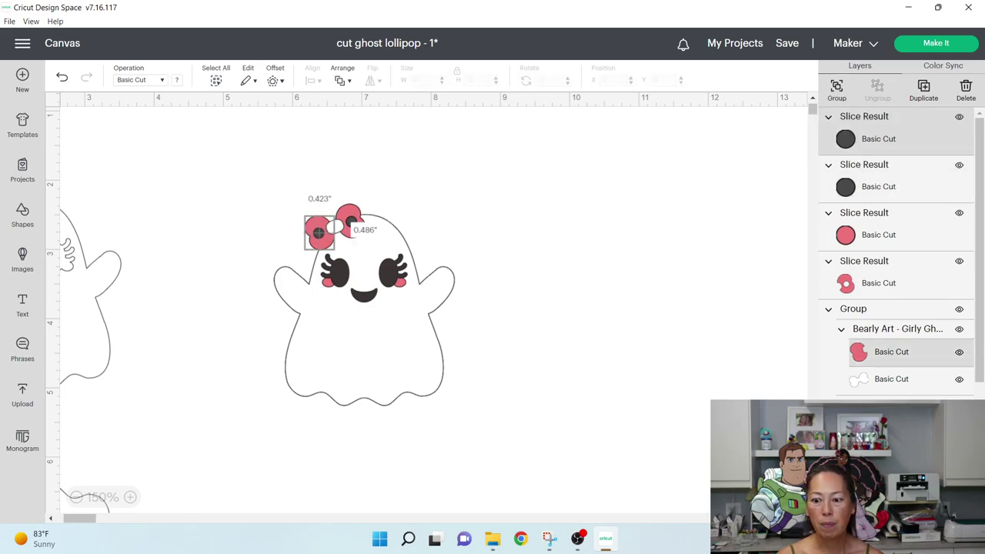
click(836, 504)
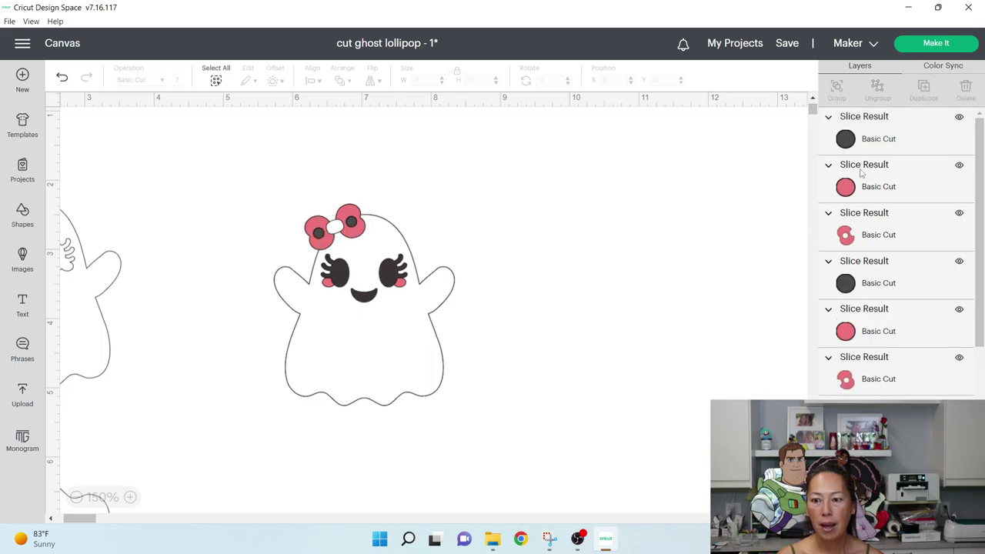
Check the sliced pink bow loop, then select the white bow base layer.
scroll(884, 339, down, 3)
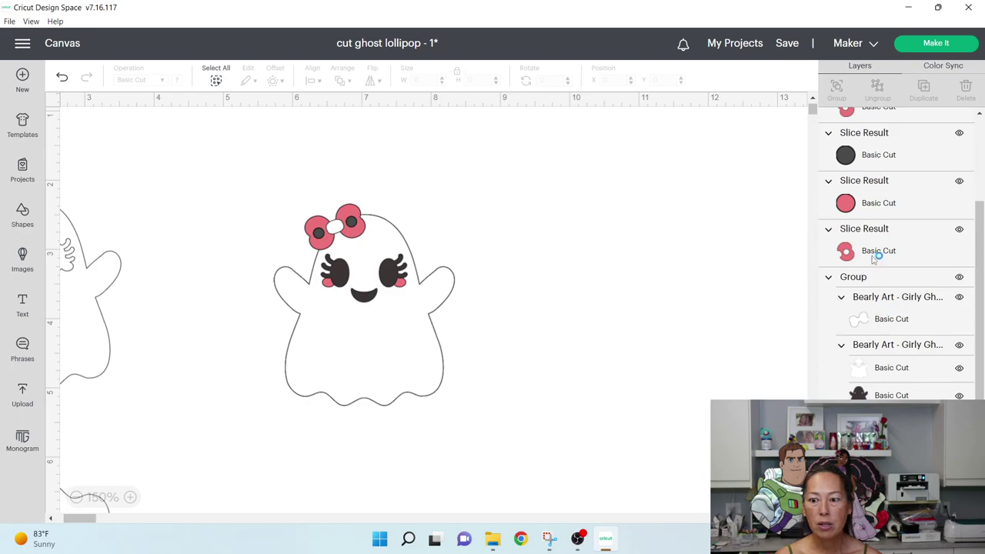
scroll(868, 189, up, 2)
click(862, 170)
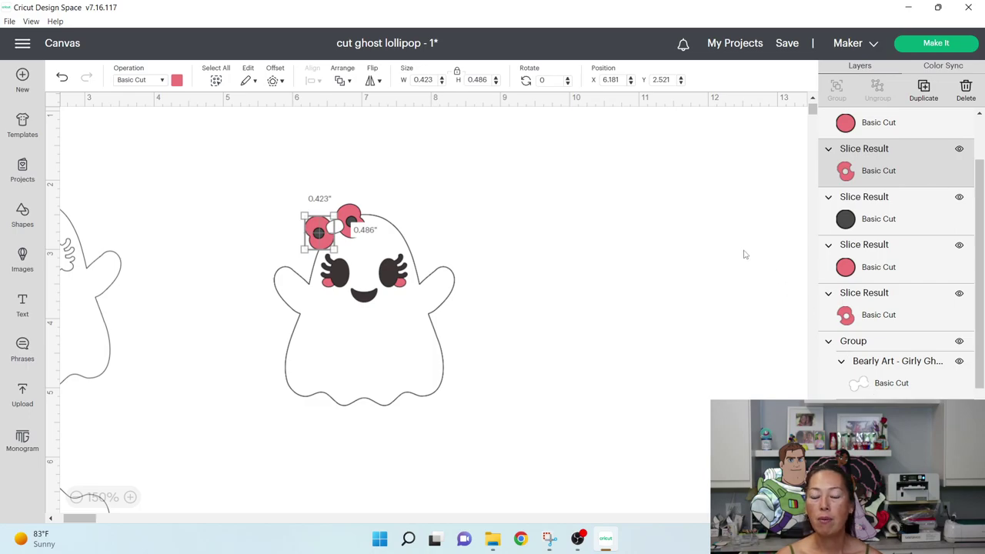
click(693, 264)
scroll(823, 363, down, 2)
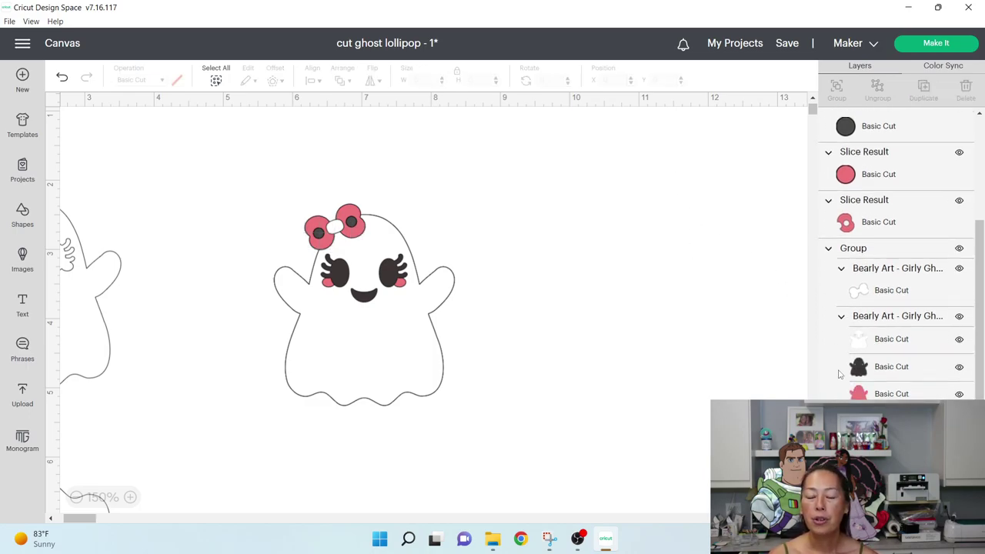
click(862, 298)
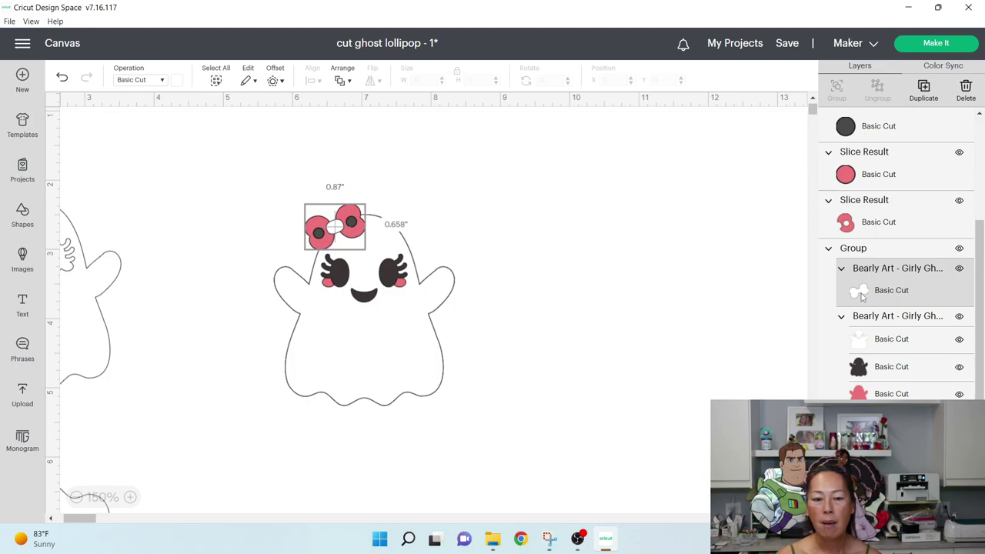
Select the white ghost base together with the white bow base.
click(869, 341)
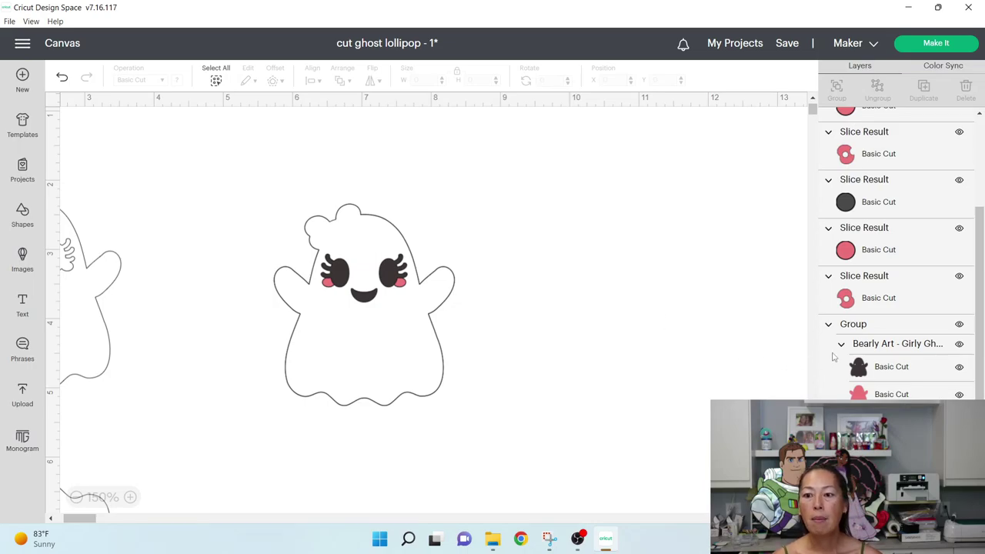
Slice the first 0.15-inch circle out of the welded white ghost base.
scroll(834, 356, up, 2)
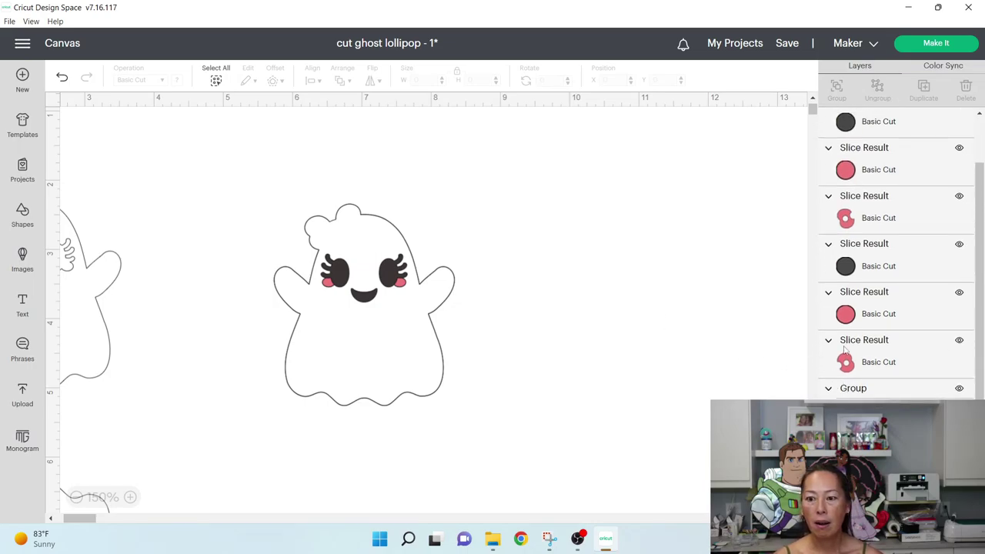
click(875, 117)
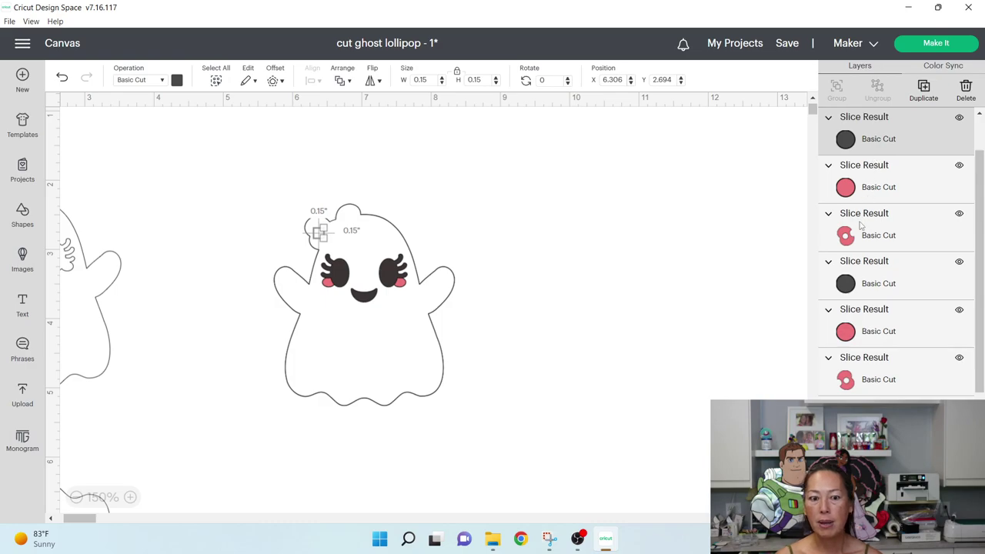
scroll(861, 230, down, 2)
scroll(854, 204, up, 3)
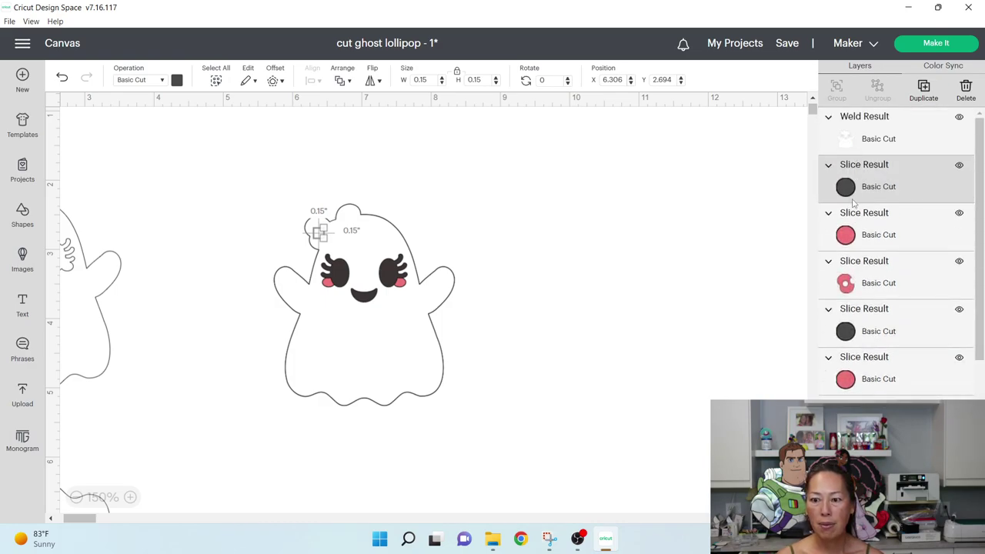
shift+click(854, 142)
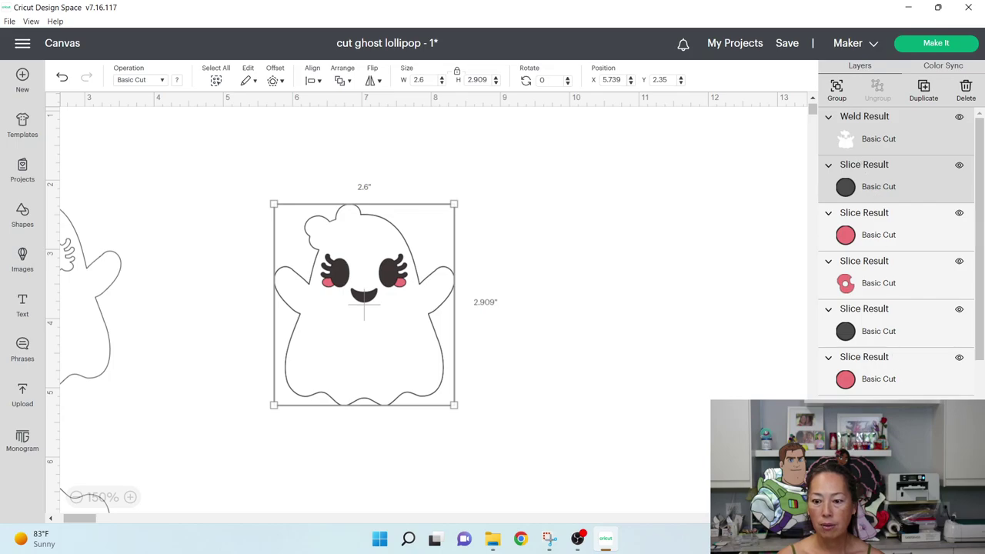
click(839, 492)
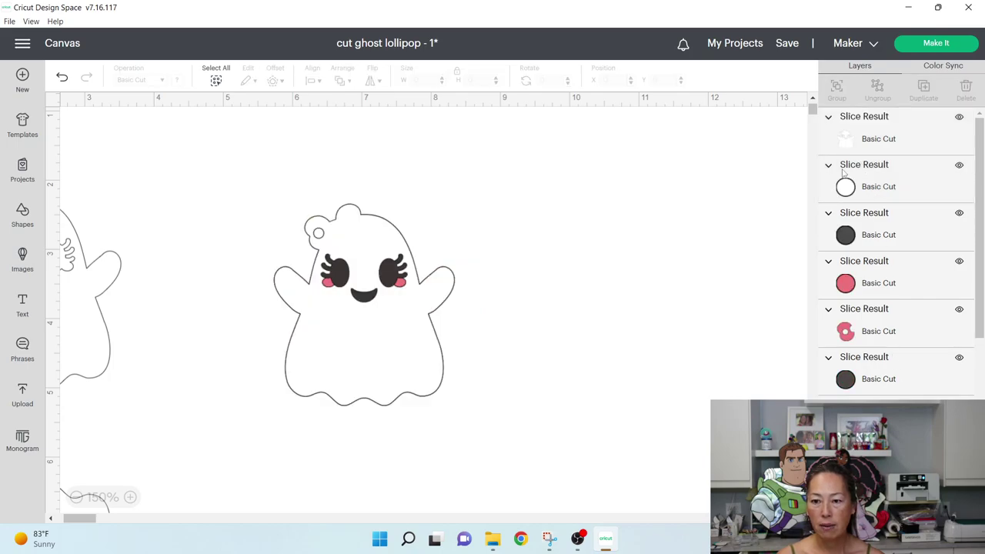
Slice the second circle through the ghost base for the other bow hole.
click(865, 228)
click(866, 385)
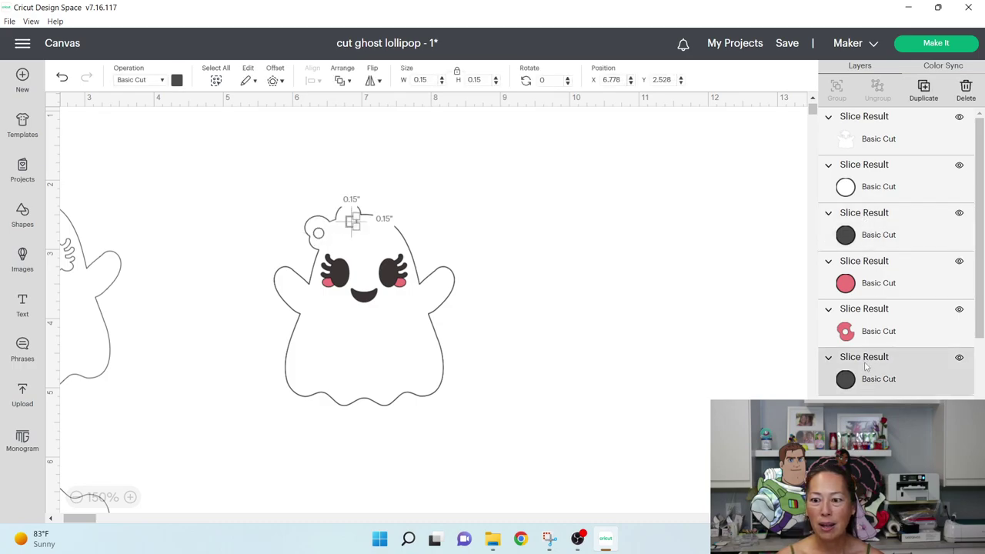
shift+click(854, 141)
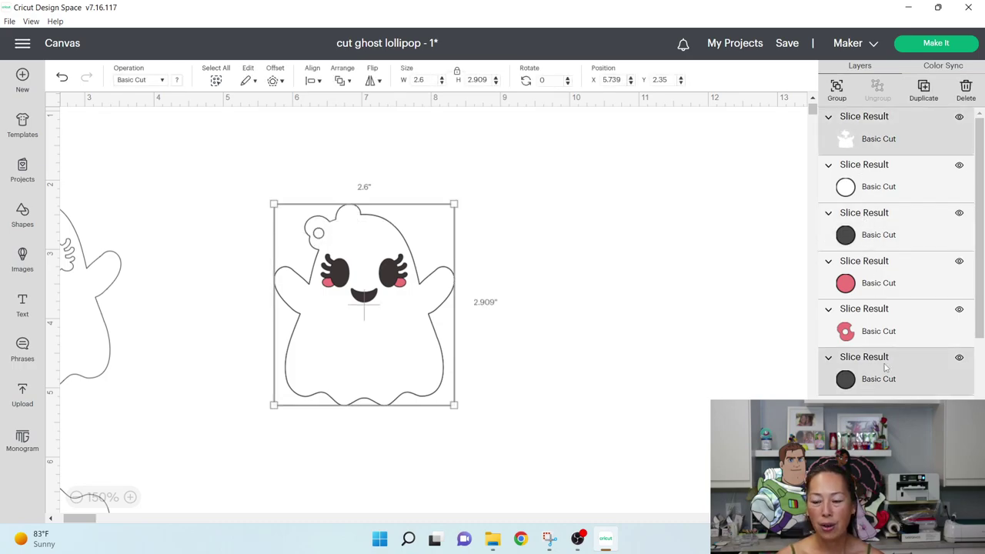
click(644, 362)
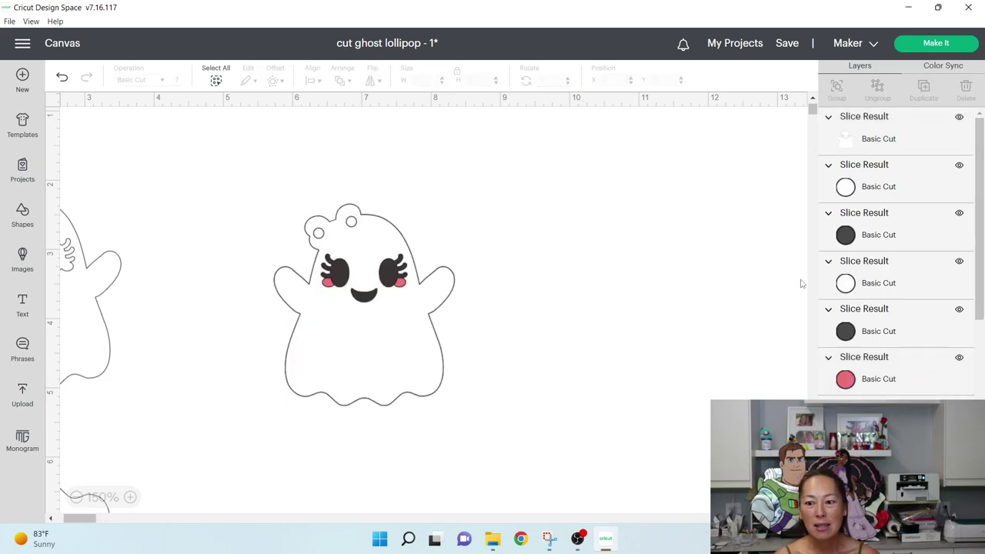
scroll(831, 243, down, 3)
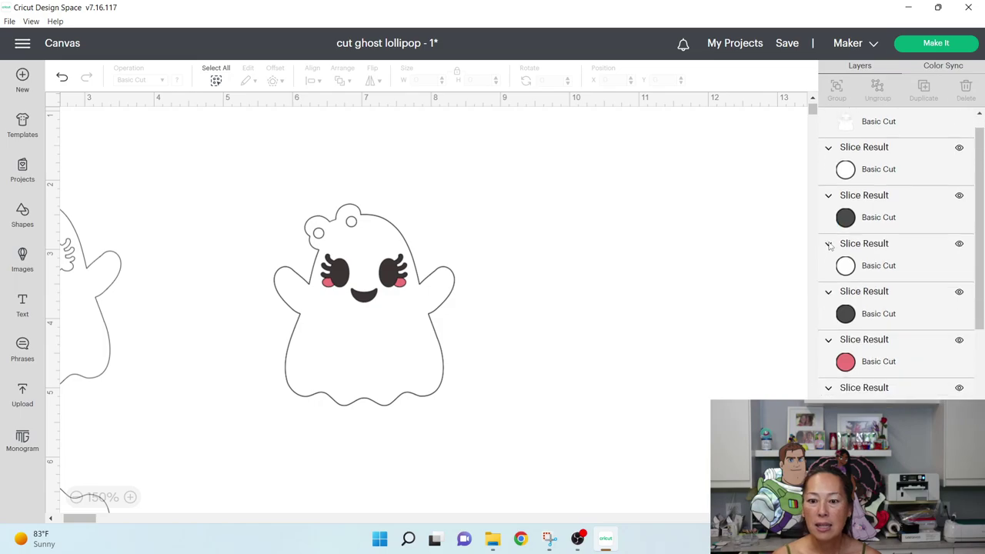
Move the white ghost base and both pink bow loops off the coloured ghost stack.
click(397, 327)
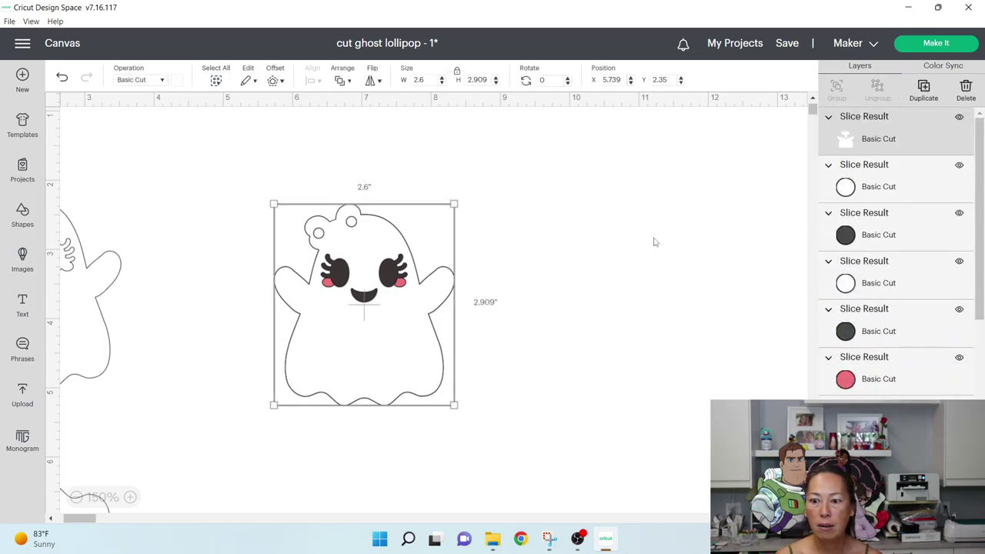
click(562, 296)
click(417, 352)
drag(420, 354, 616, 361)
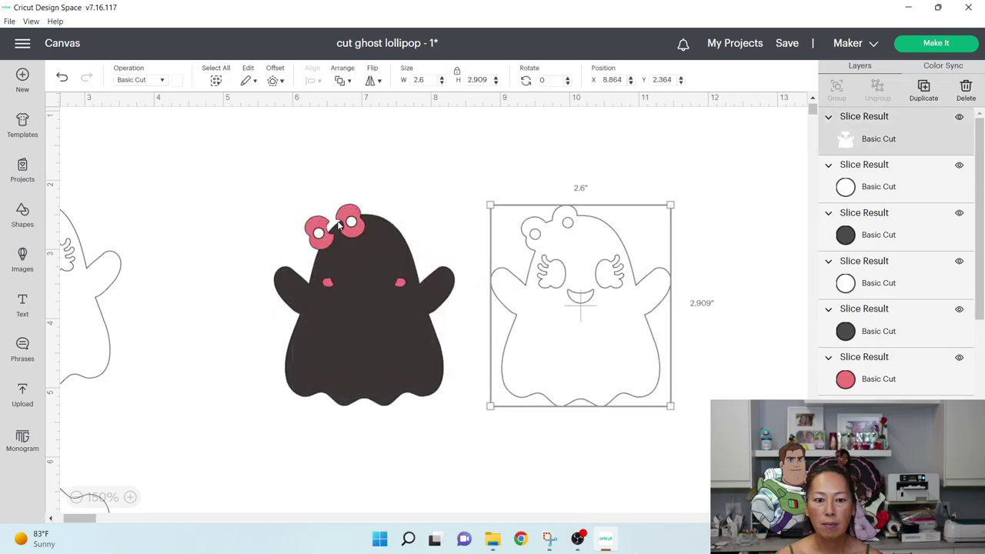
drag(346, 216, 609, 162)
drag(319, 224, 609, 146)
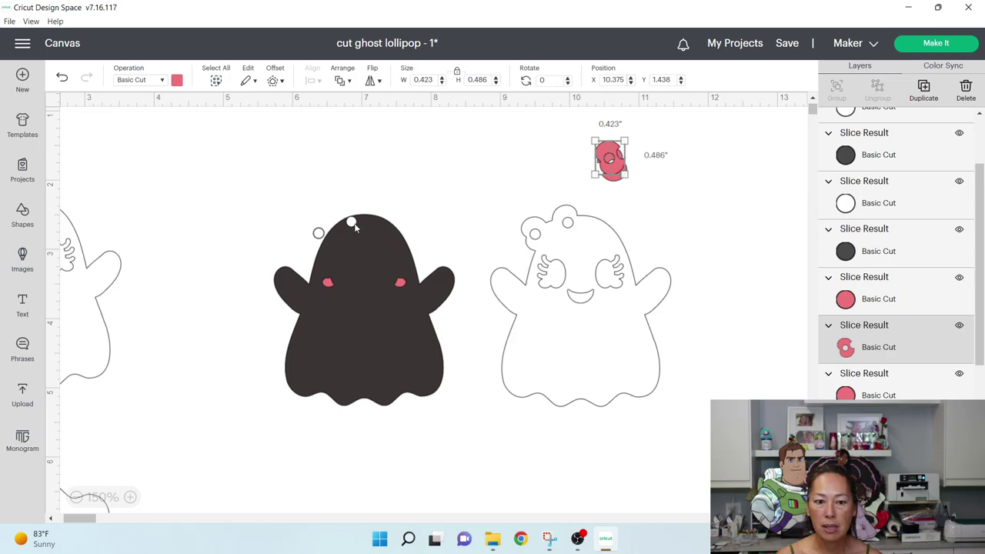
Select the top small circle with the dark ghost, then drag the dark ghost off the stack.
click(869, 199)
click(862, 117)
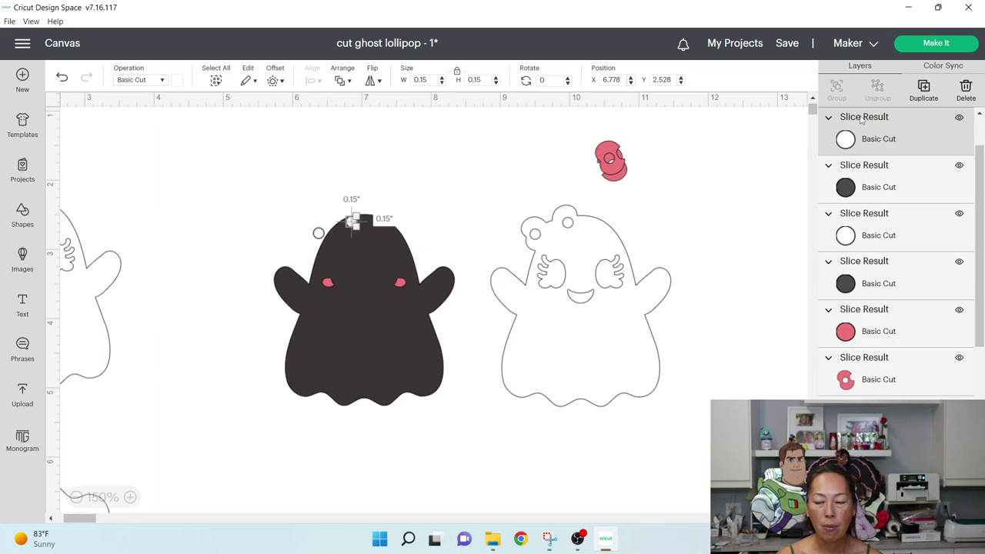
scroll(881, 250, down, 3)
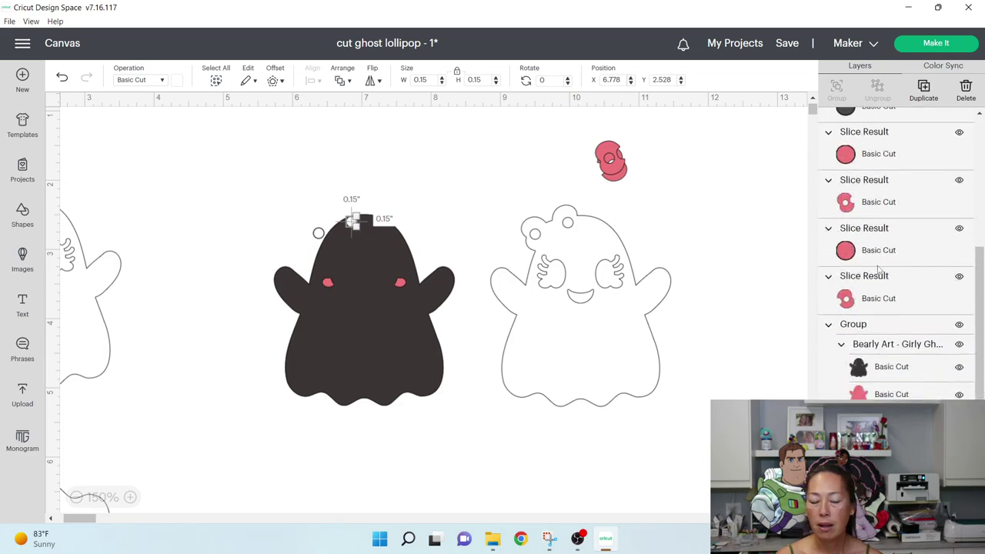
click(872, 368)
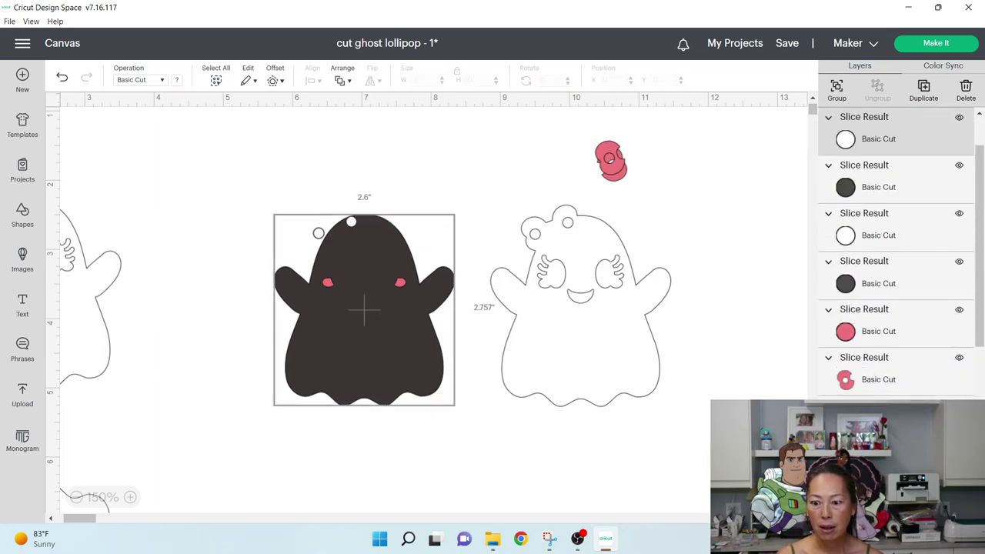
click(438, 235)
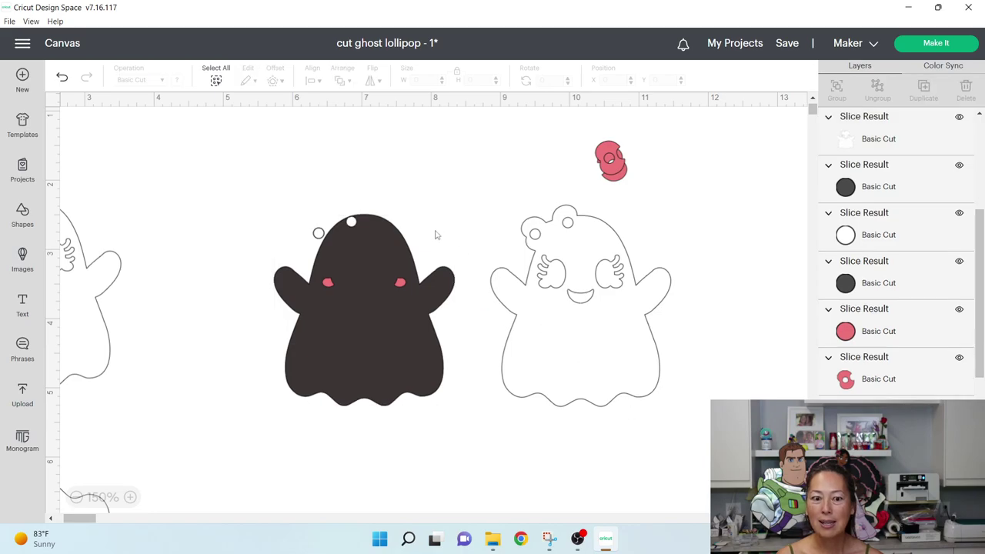
drag(379, 236, 596, 241)
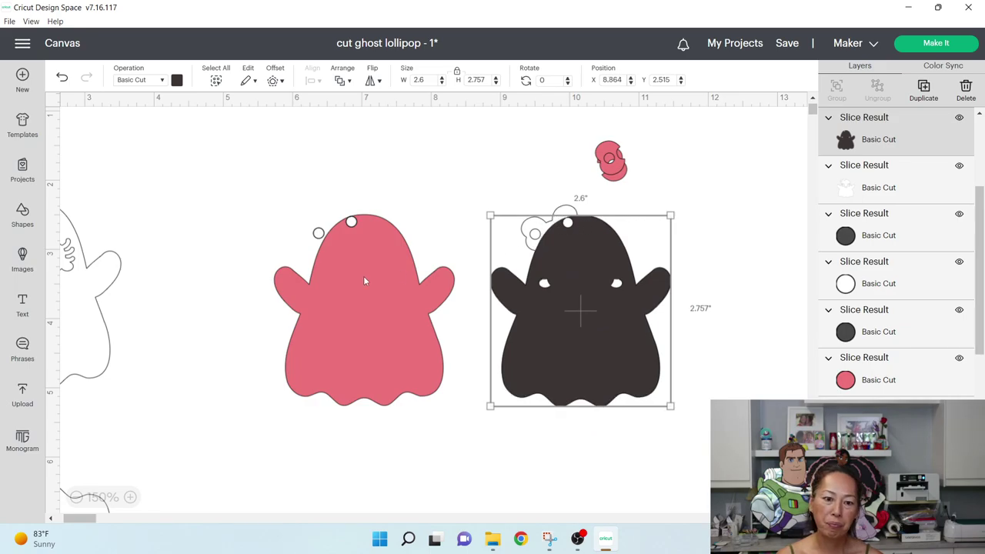
Drag the pink ghost back onto the dark ghost and delete the two stray small circles.
click(352, 181)
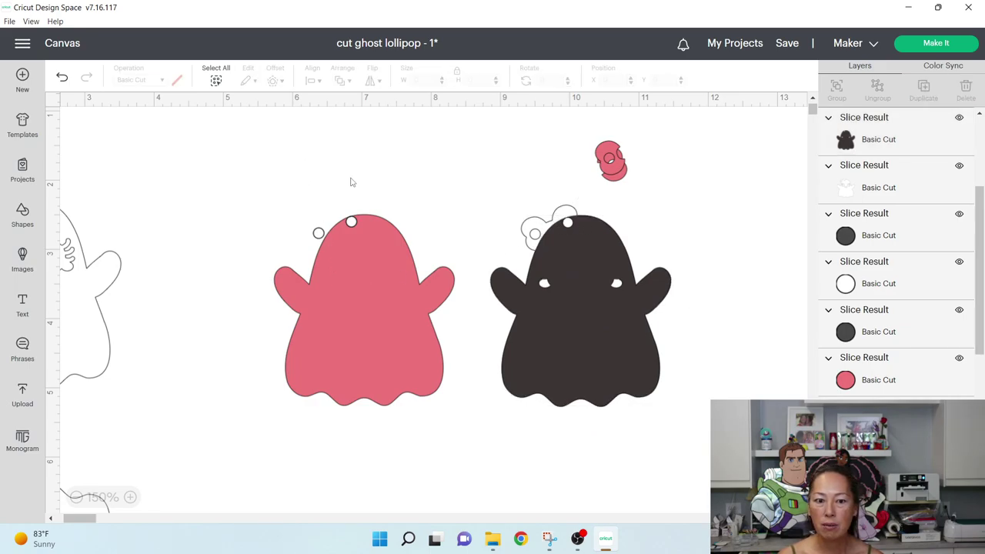
click(355, 280)
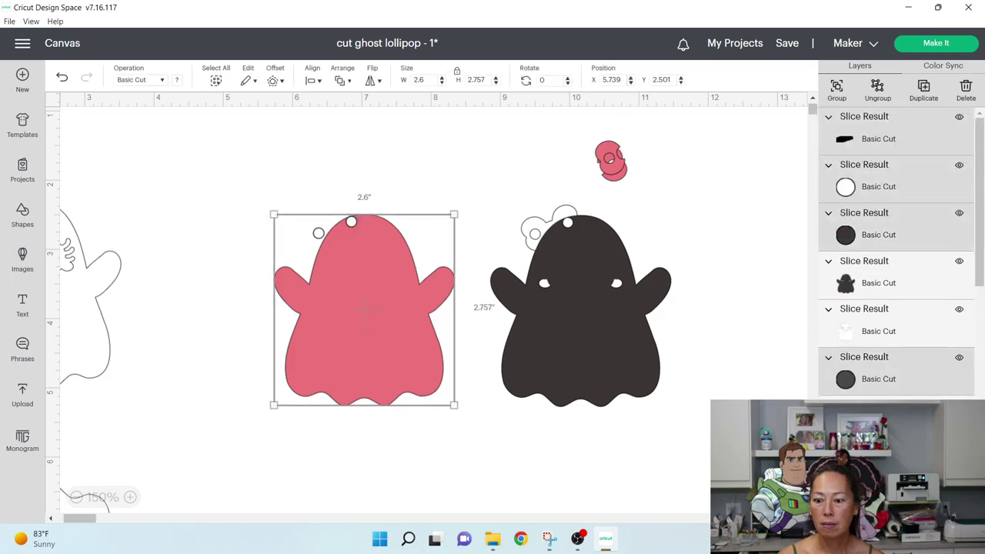
click(538, 465)
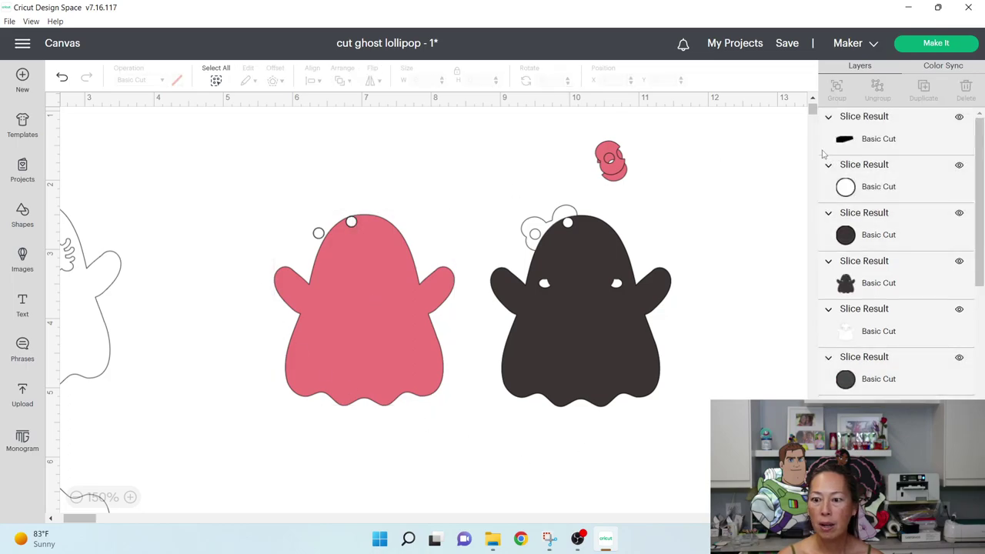
click(845, 188)
scroll(876, 288, down, 6)
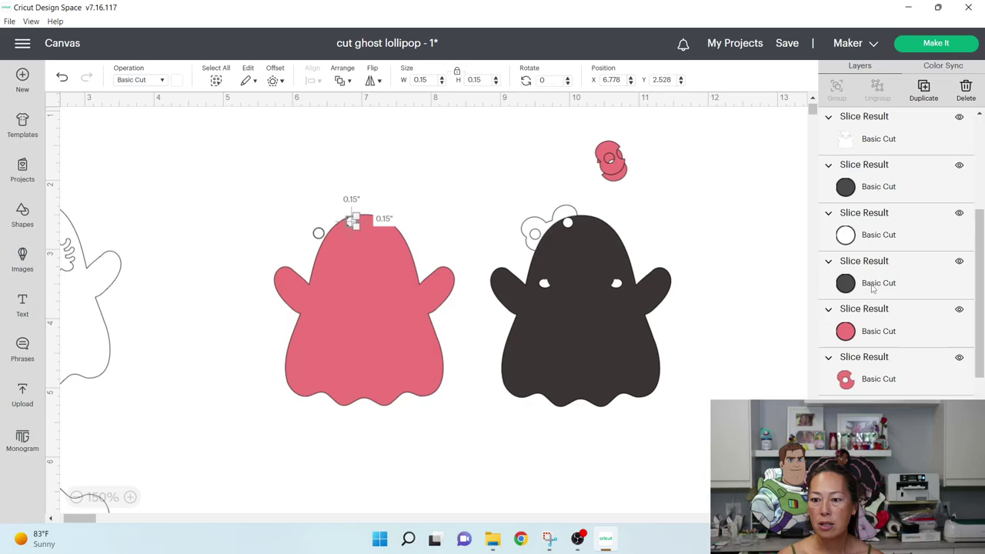
click(872, 377)
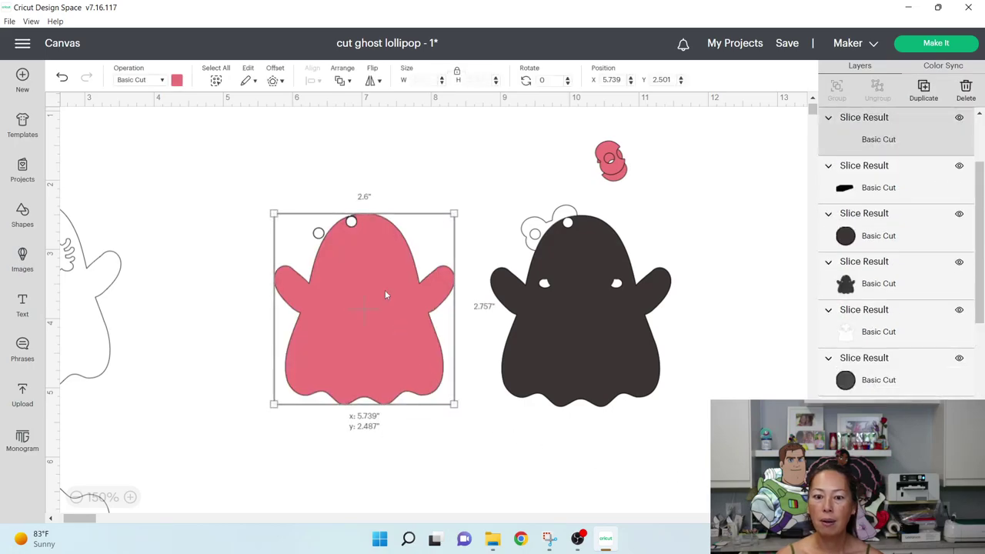
drag(385, 289, 602, 291)
drag(258, 194, 361, 267)
key(Delete)
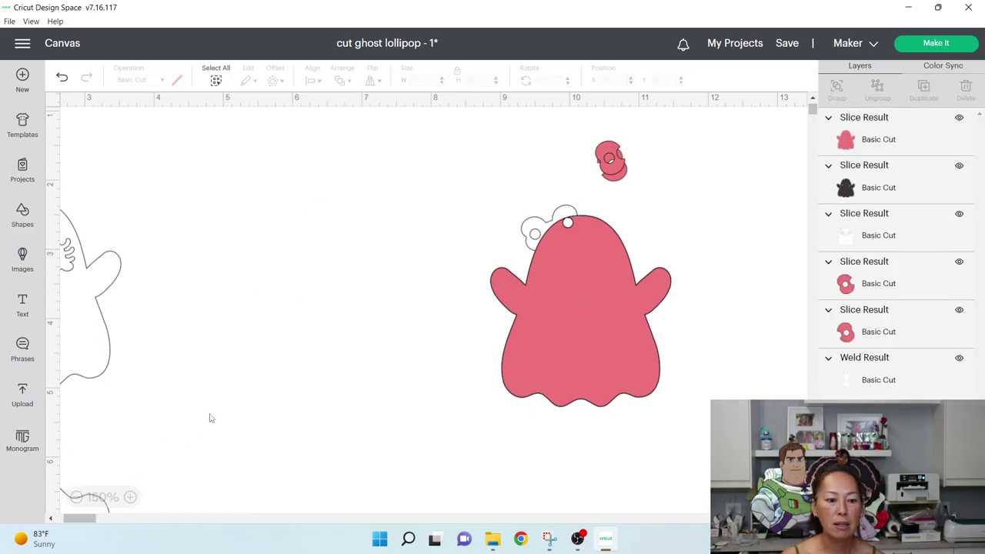
Zoom out to 100% and move the pink bow piece onto the ghost's head.
click(77, 498)
click(77, 498)
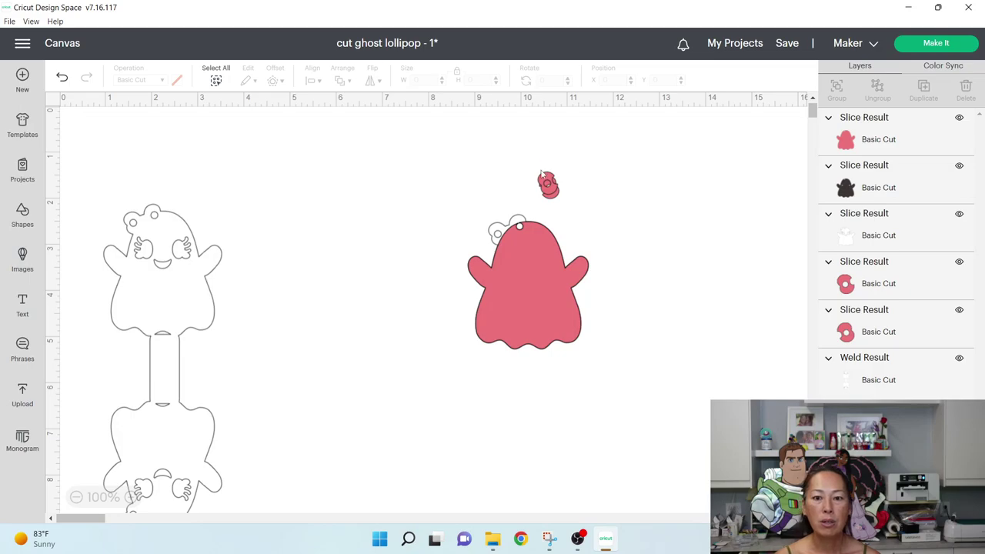
drag(548, 194, 527, 229)
click(691, 176)
Duplicate and group the layered ghost stack, then move the group onto the pink ghost.
drag(457, 194, 614, 381)
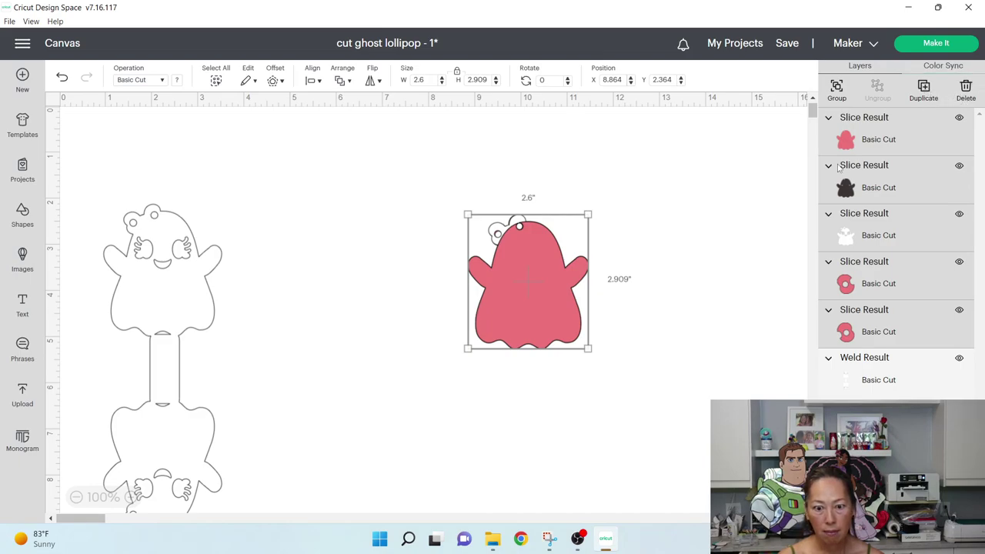
click(924, 89)
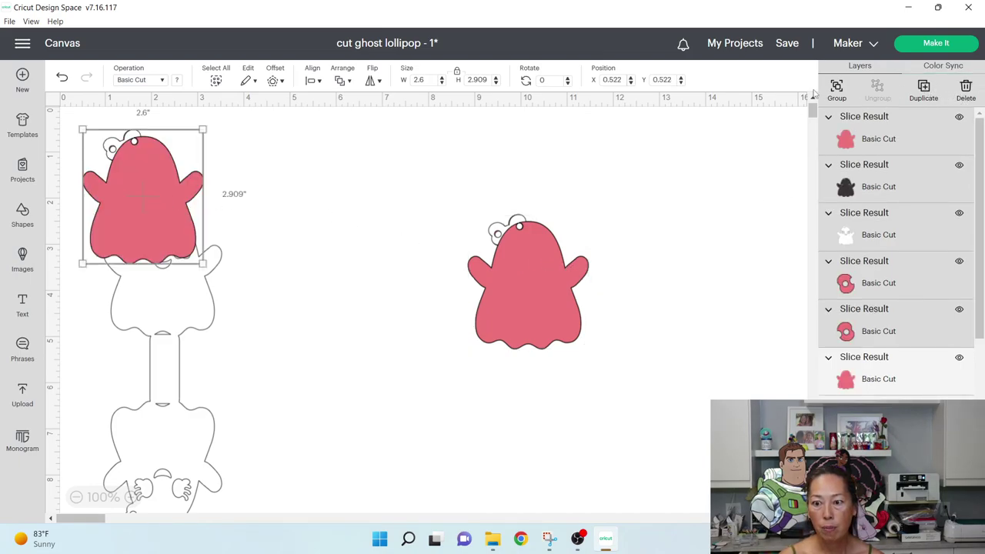
click(837, 89)
drag(123, 238, 527, 294)
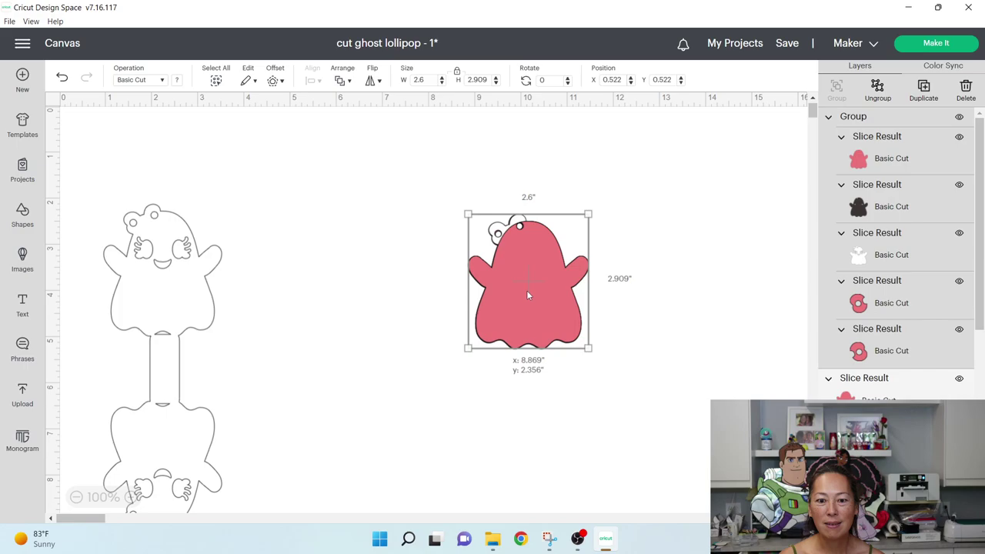
Duplicate the ghost, group the original's layers, and move the copy onto it.
drag(526, 290, 526, 290)
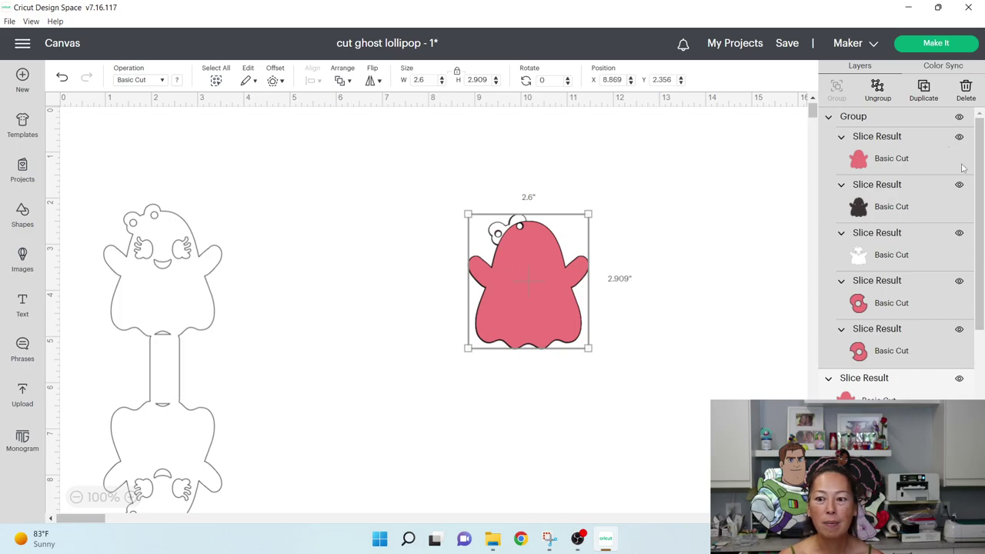
scroll(890, 202, down, 3)
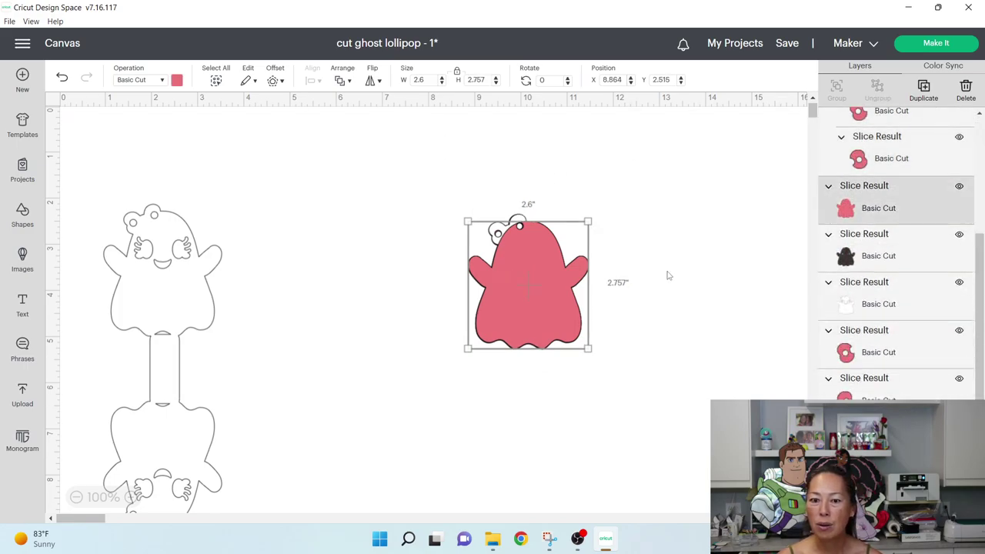
drag(519, 316, 519, 316)
key(ctrl+d)
click(493, 373)
click(528, 292)
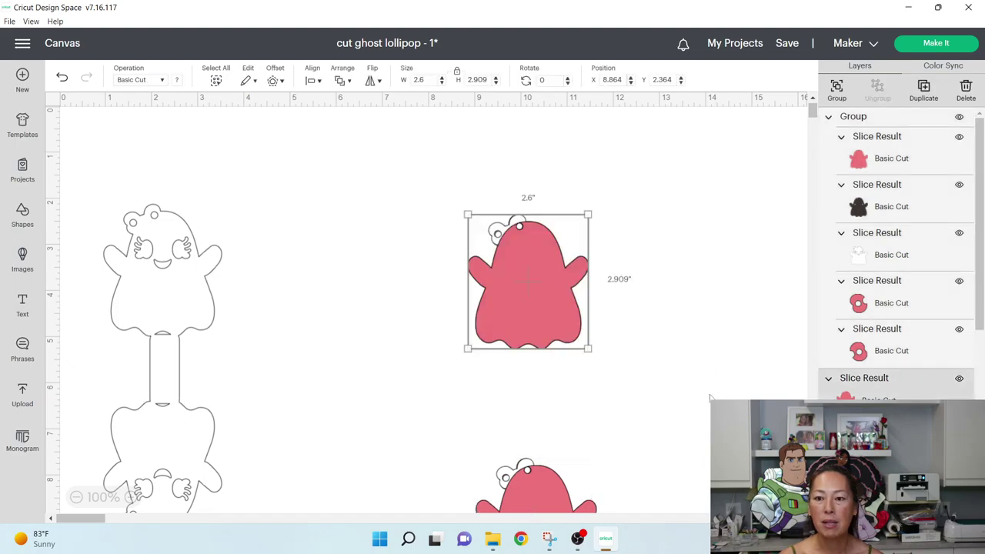
click(837, 88)
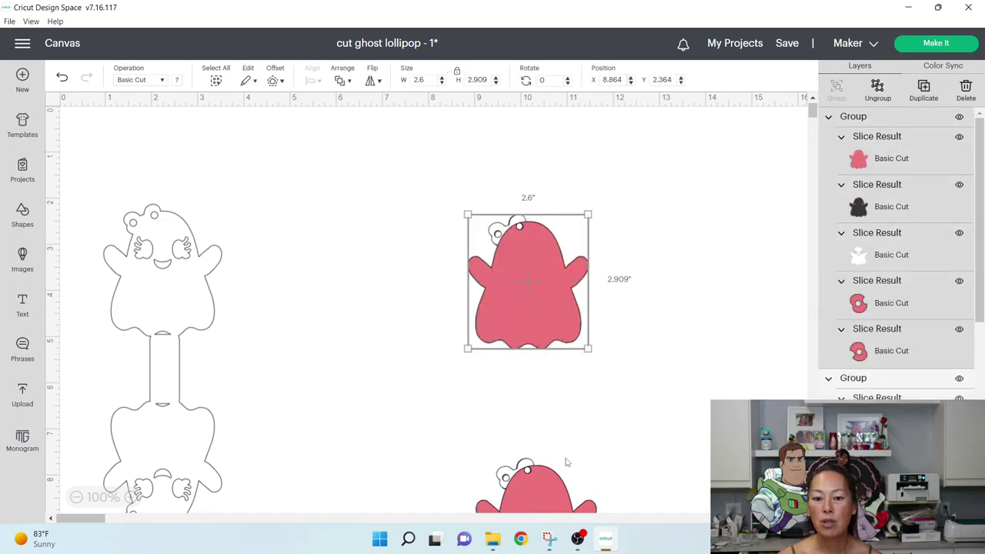
drag(566, 473, 544, 252)
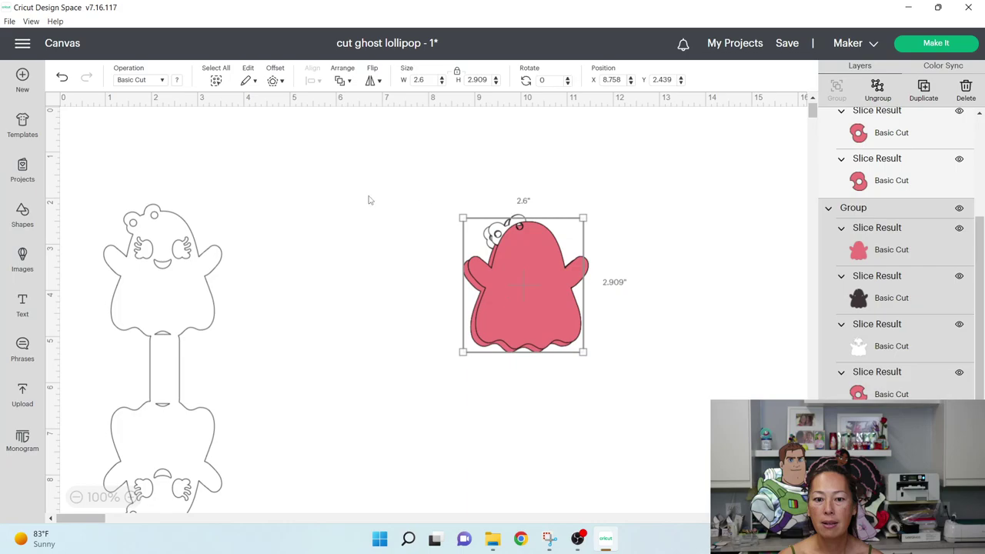
Center the two ghost stacks on each other with Align.
drag(369, 194, 619, 350)
click(317, 80)
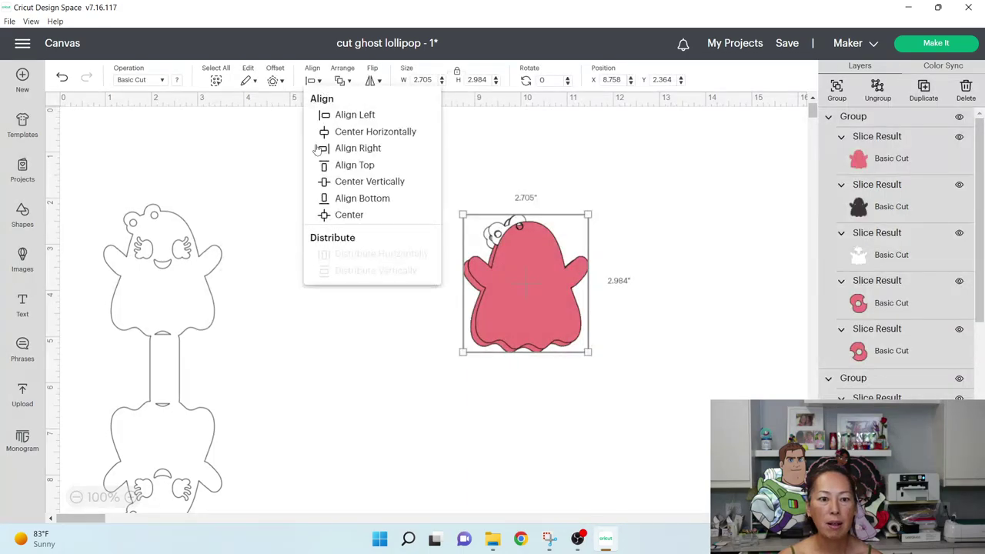
click(339, 215)
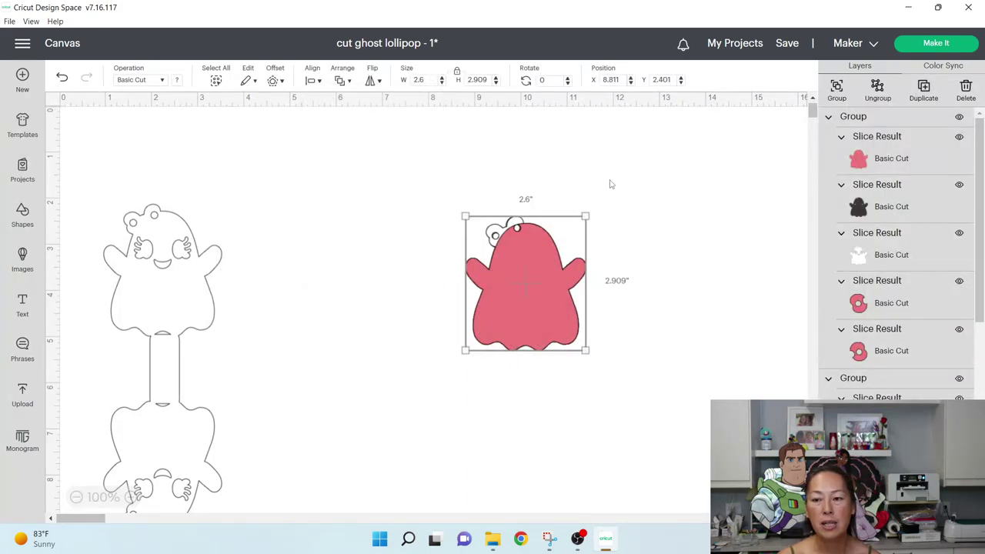
click(670, 204)
click(533, 249)
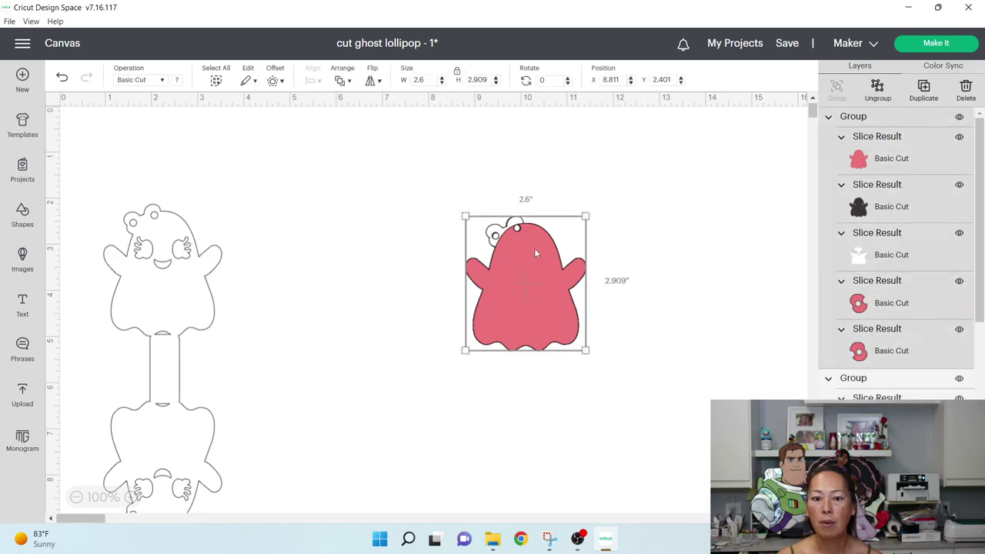
Flip the ghost group vertically and move it below the upright ghost.
click(368, 84)
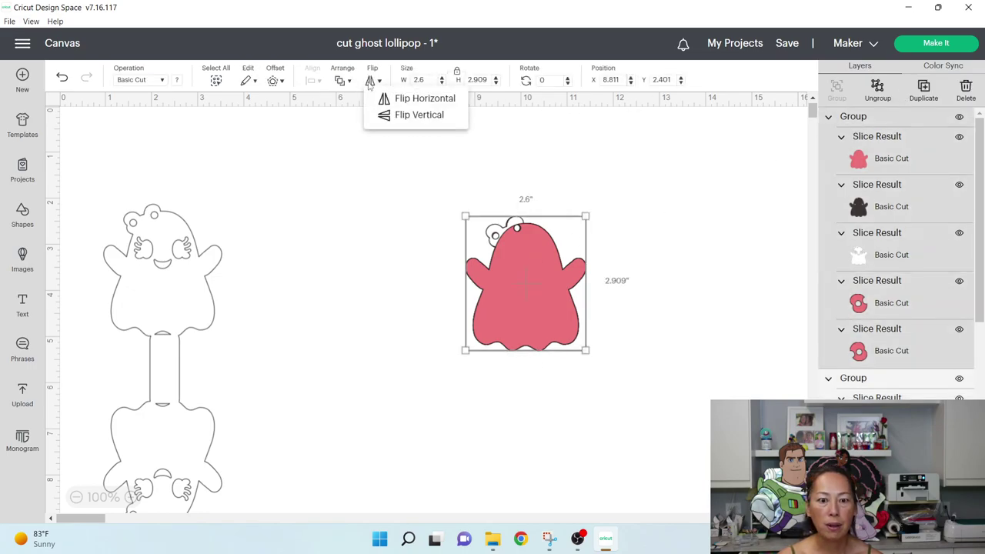
click(415, 115)
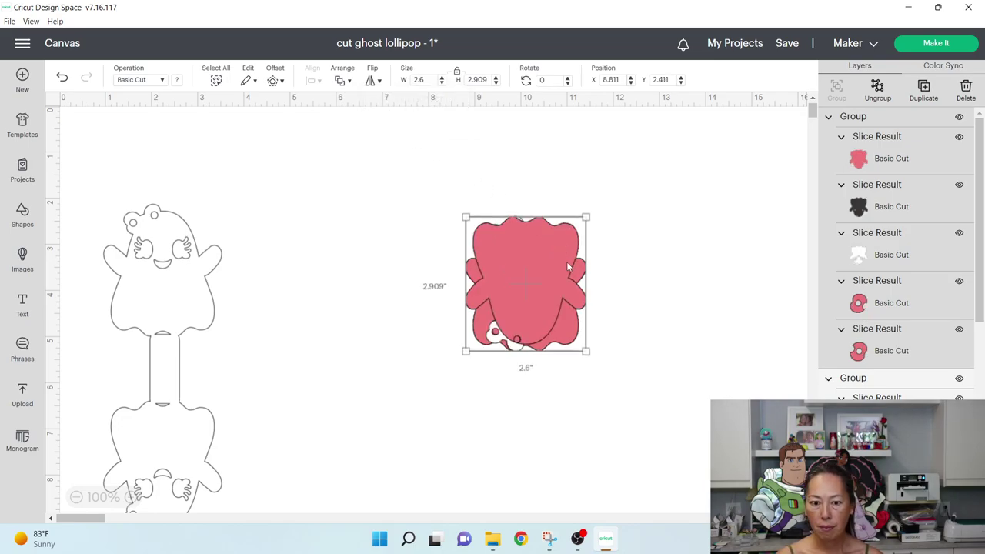
drag(536, 244, 531, 437)
scroll(533, 415, down, 2)
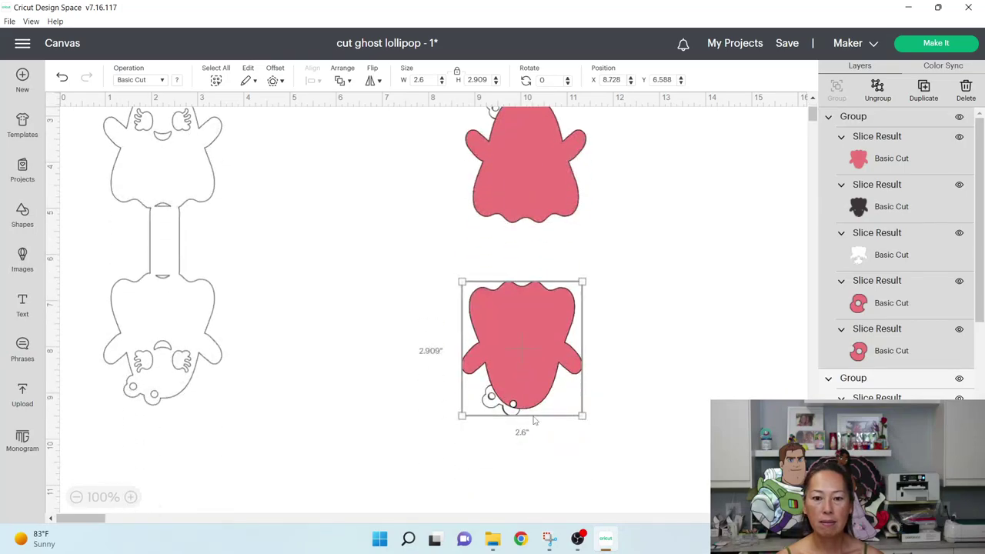
scroll(533, 419, up, 1)
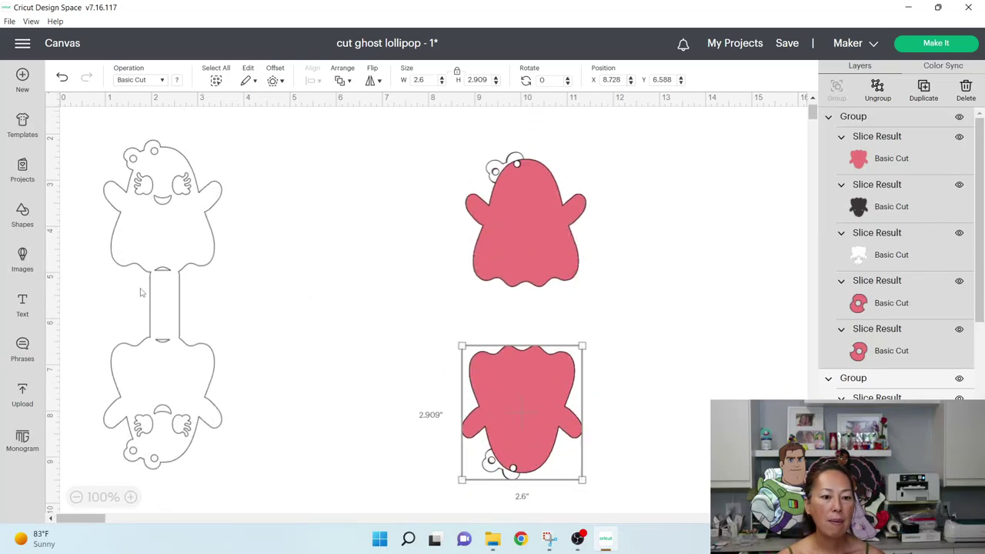
Add a square, unlock its proportions, and stretch it into a narrow rectangle between the ghosts.
click(22, 214)
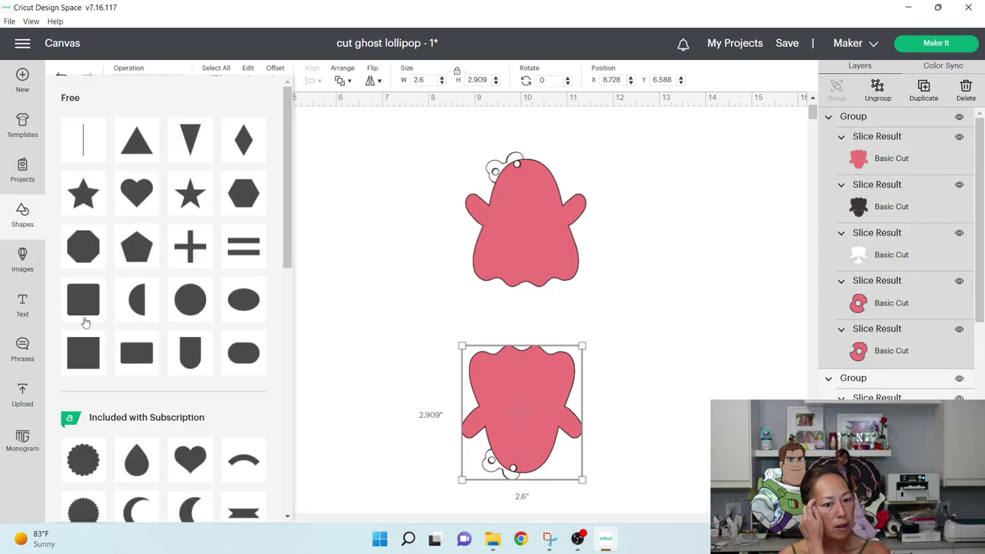
click(89, 342)
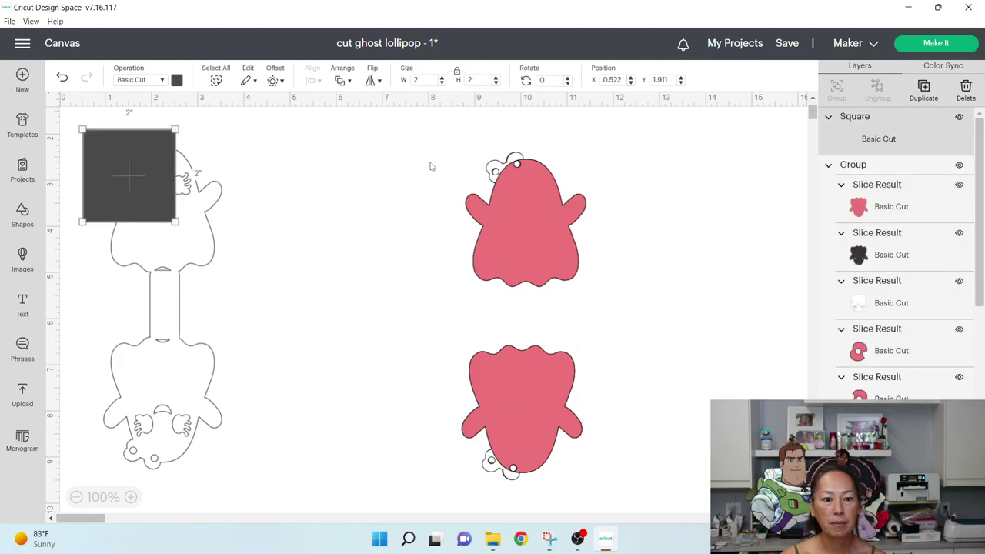
click(457, 71)
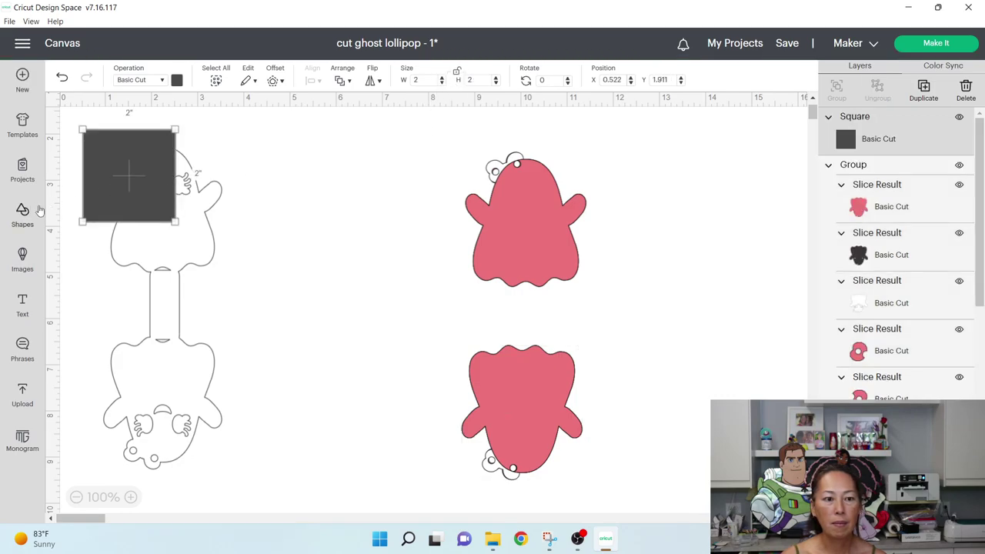
drag(150, 181, 212, 315)
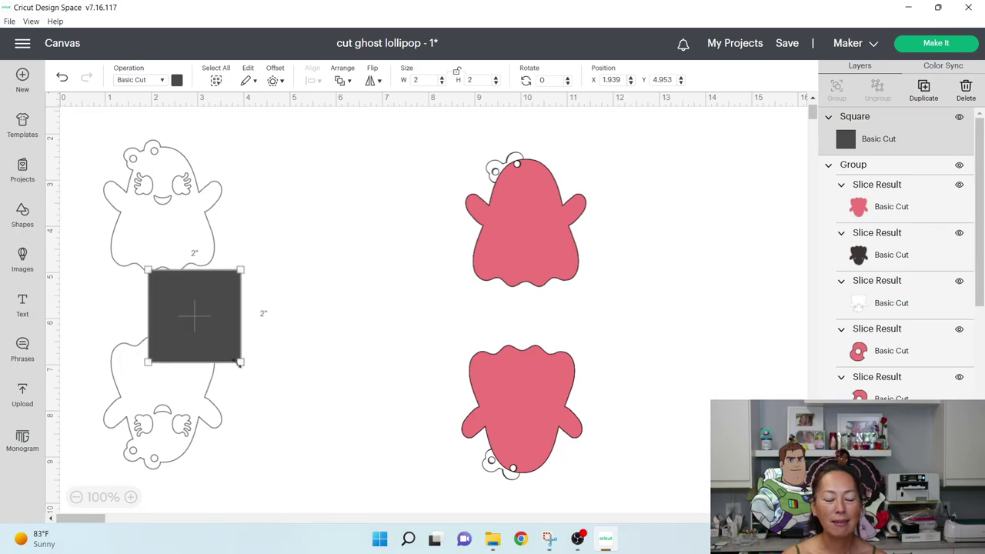
drag(238, 364, 178, 369)
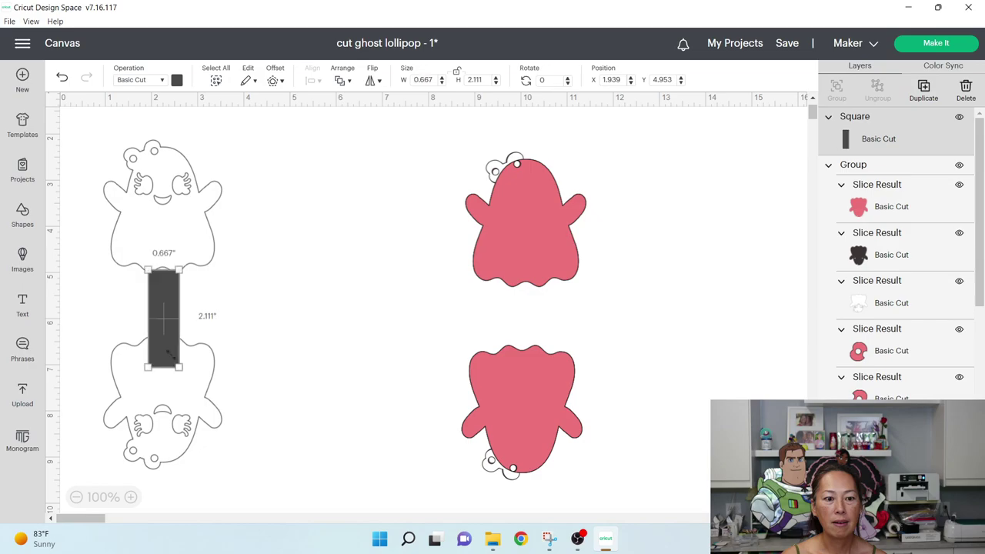
Size the rectangle to about 0.62 inches wide and 1.5 inches tall.
click(424, 80)
text(.65)
key(Tab)
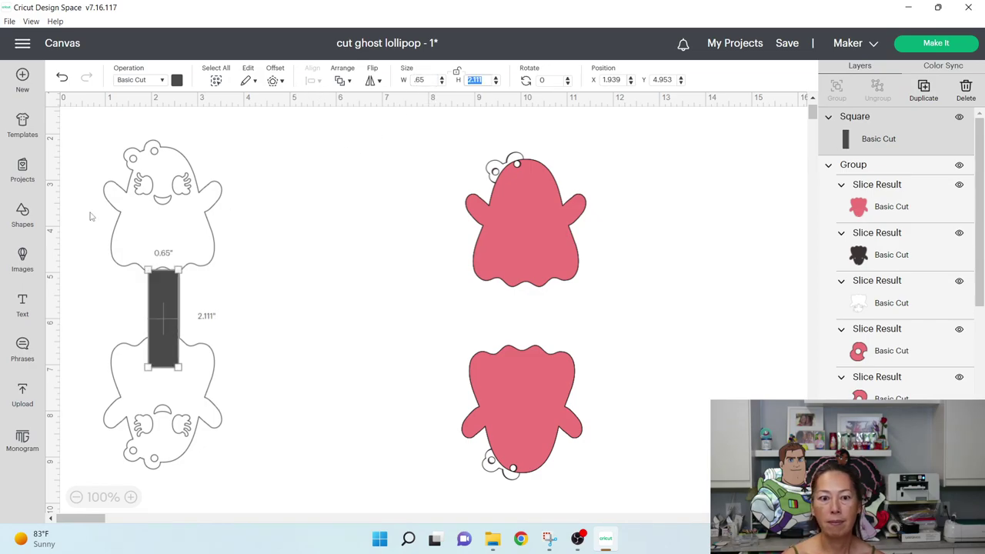
scroll(89, 217, up, 2)
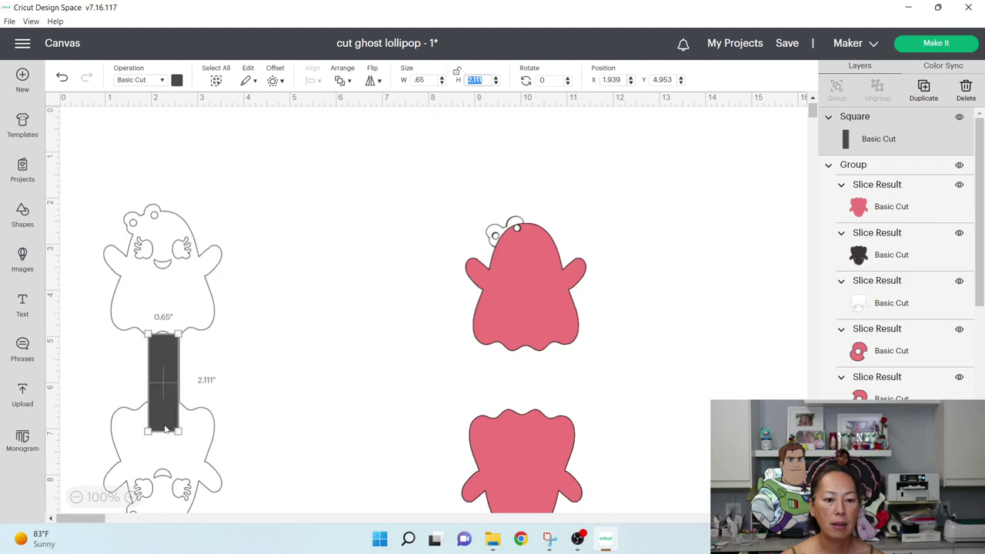
drag(149, 433, 147, 404)
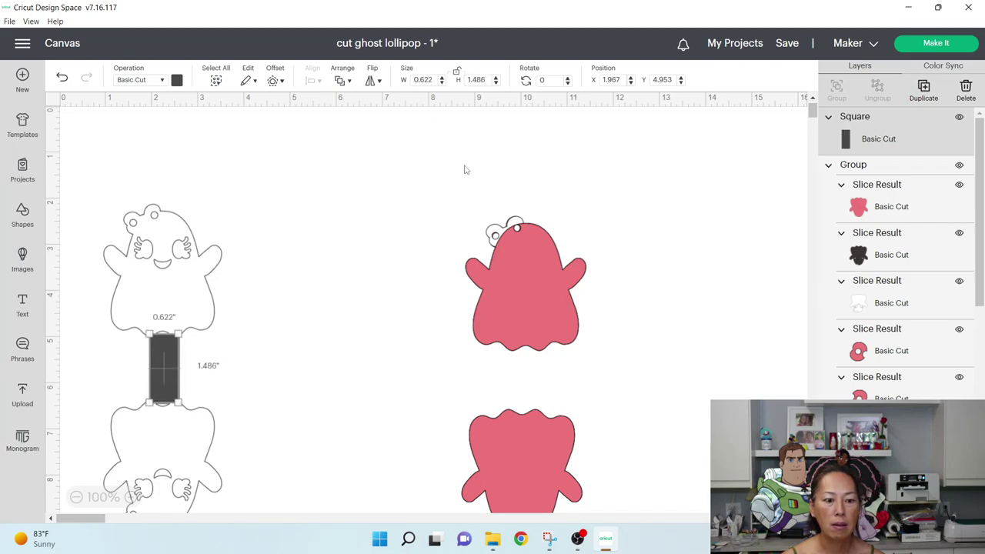
double_click(477, 80)
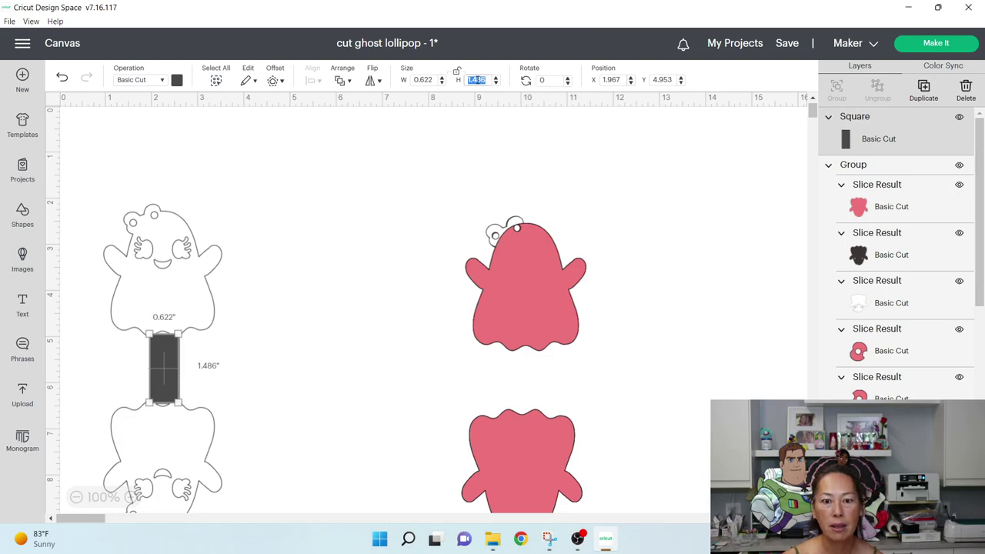
text(1.5)
key(Tab)
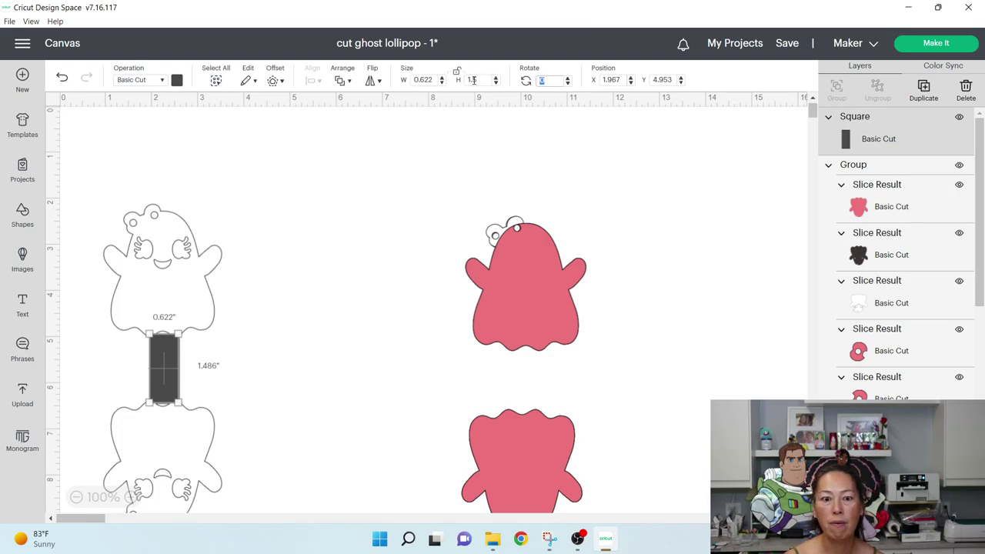
double_click(424, 80)
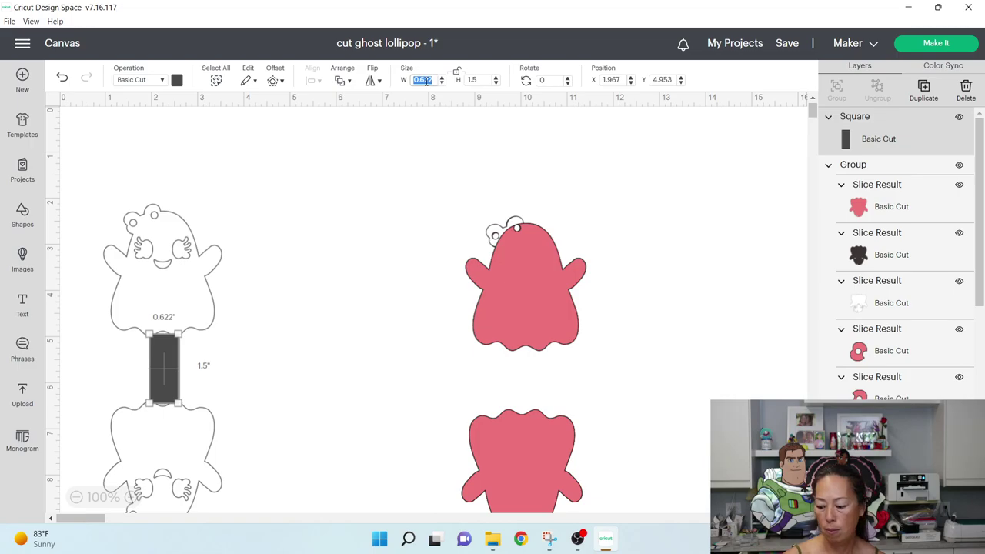
Move the dark rectangle so it sits between the two pink ghosts.
click(318, 288)
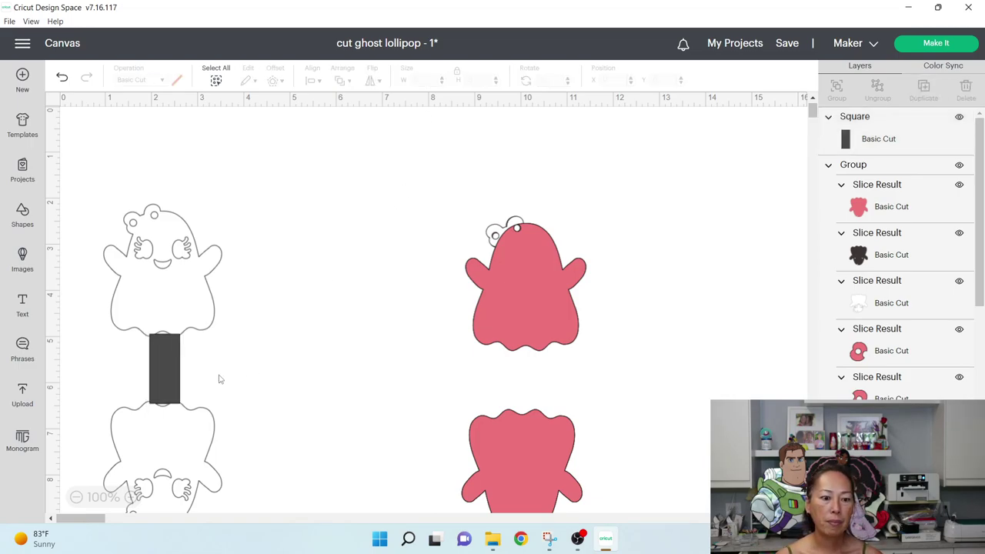
drag(170, 361, 524, 378)
click(682, 359)
click(611, 398)
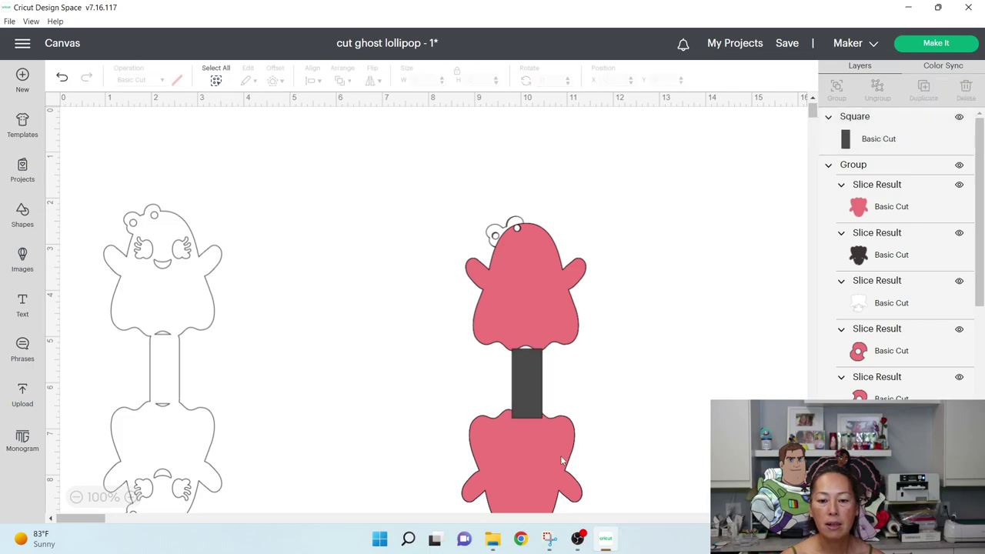
scroll(446, 443, down, 3)
Nudge the lower pink ghost, then center both ghosts and the rectangle horizontally.
click(548, 341)
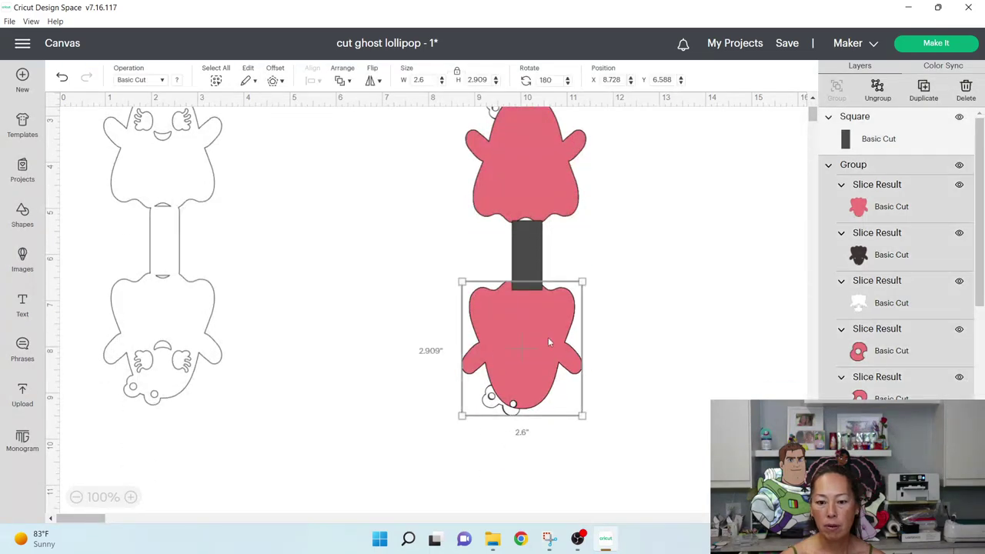
key(Down)
key(Down)
key(Down)
key(Down)
key(Down)
key(Down)
key(Down)
key(Down)
key(Down)
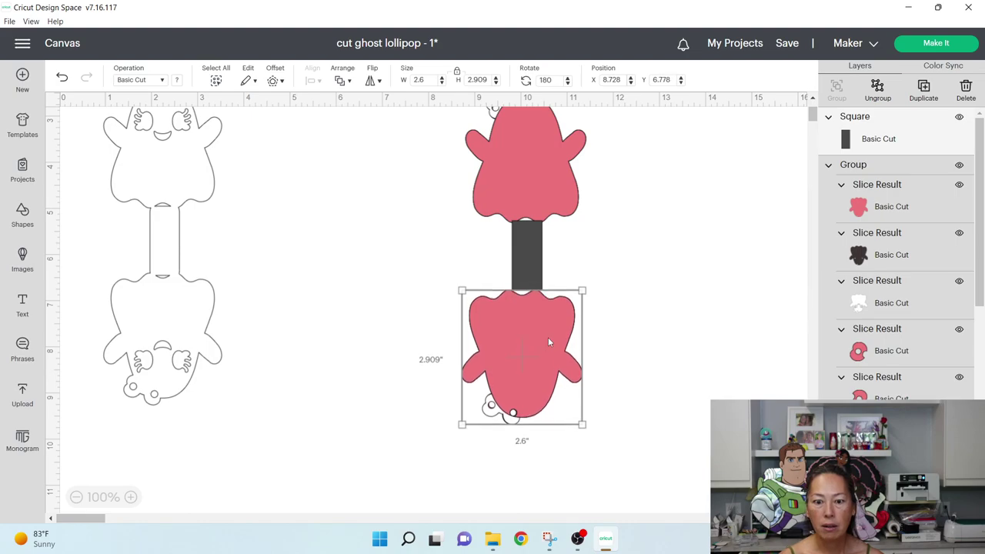
key(Up)
key(Up)
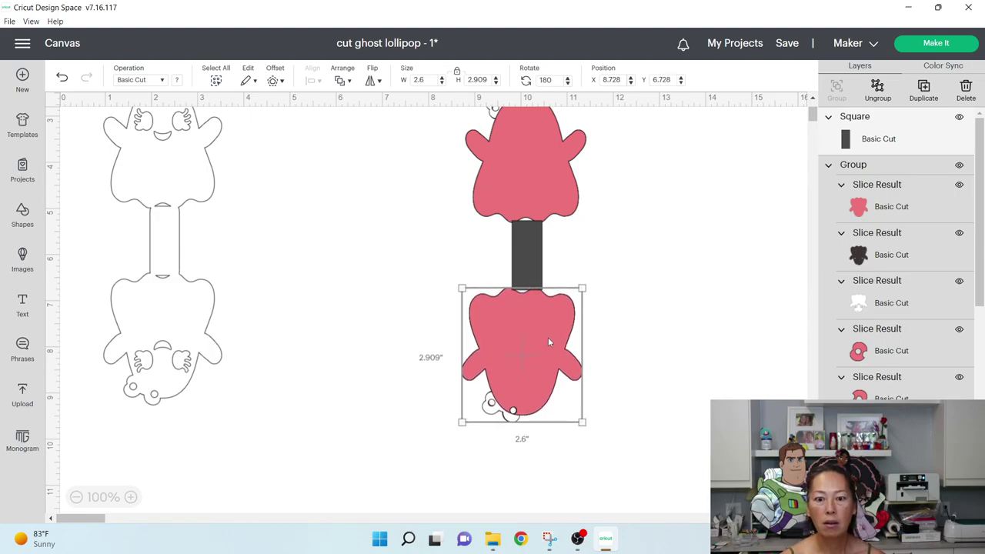
click(731, 265)
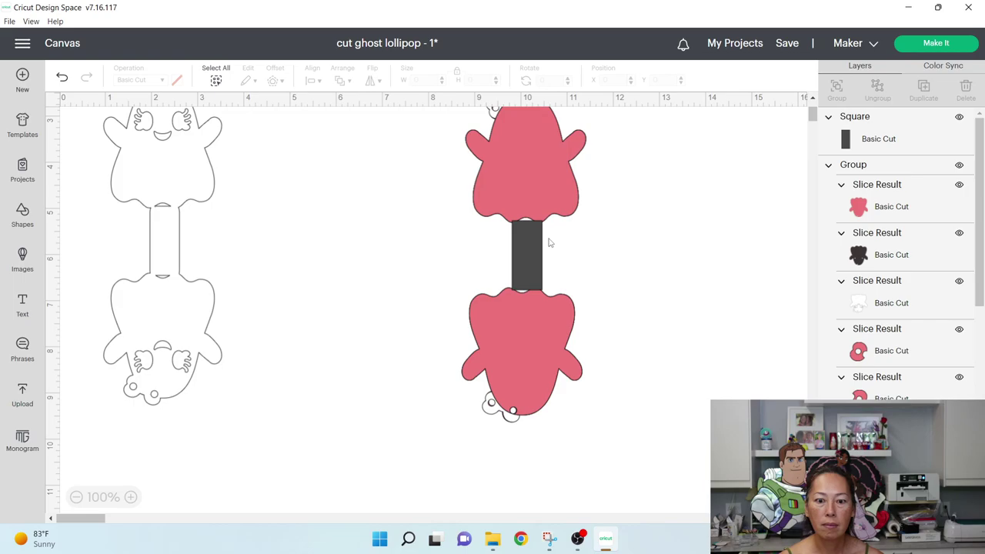
drag(441, 134, 479, 342)
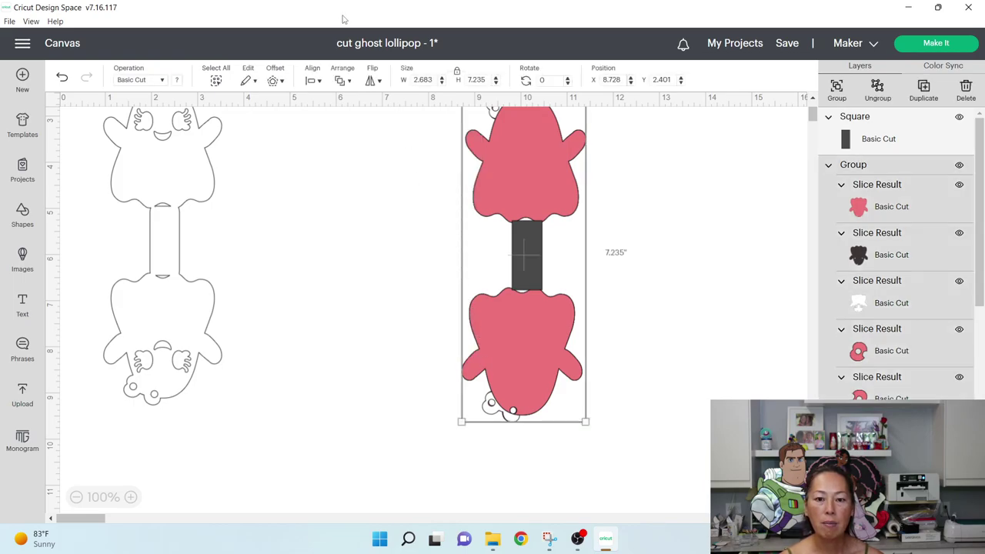
click(312, 82)
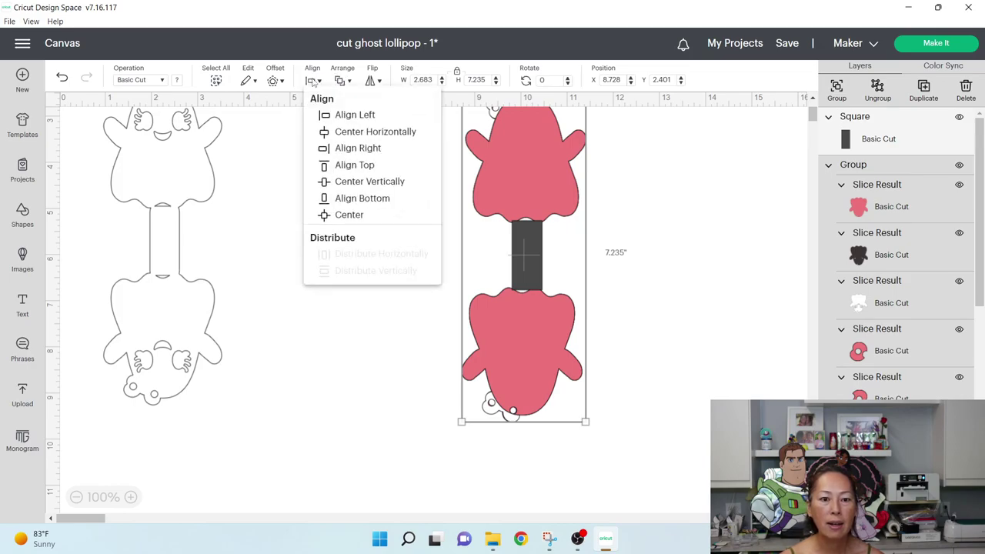
click(323, 131)
Fine-tune the connecting rectangle's position slightly to the left.
click(611, 264)
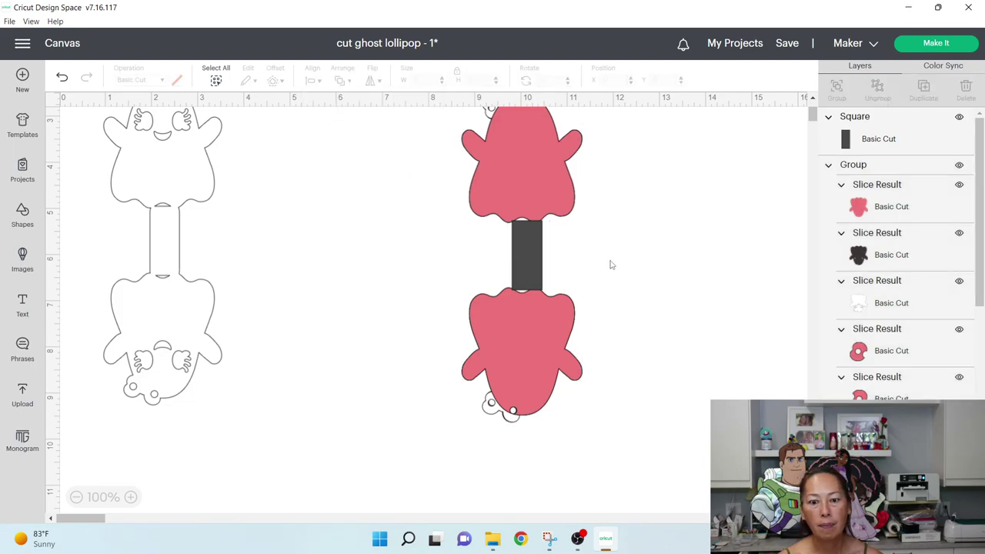
drag(529, 241, 525, 247)
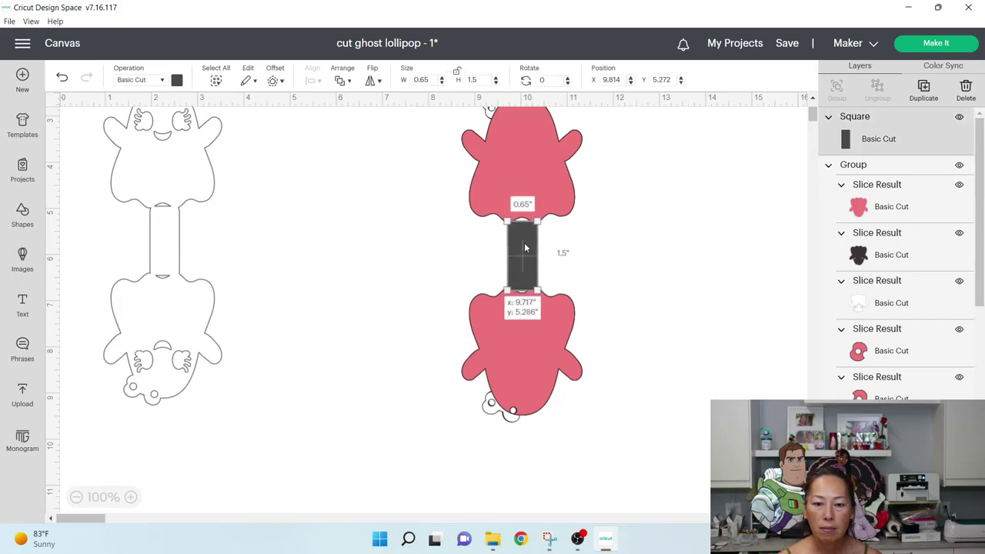
drag(525, 247, 524, 249)
click(652, 252)
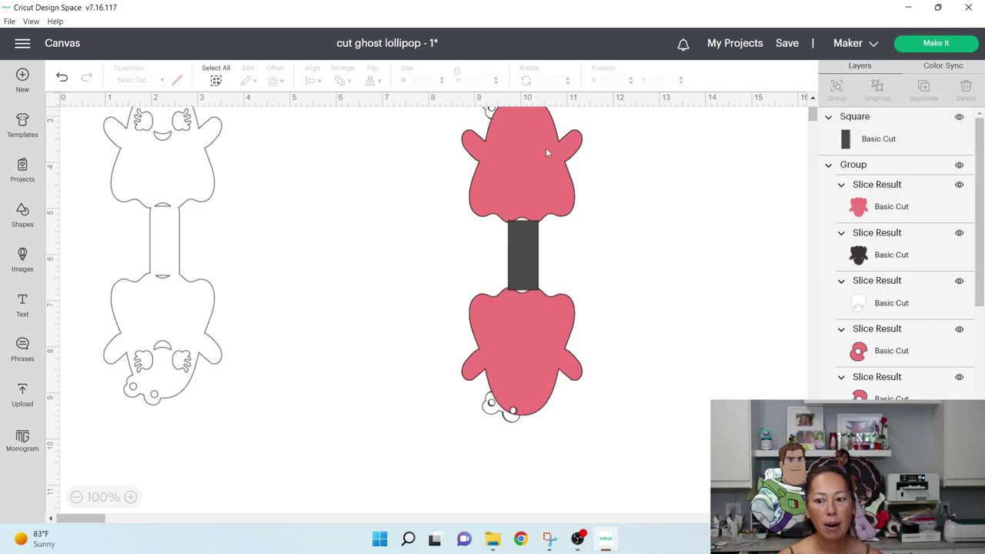
Weld the Square rectangle with the white ghost base into one 2.6 × 7.235 piece, then move it right.
click(865, 302)
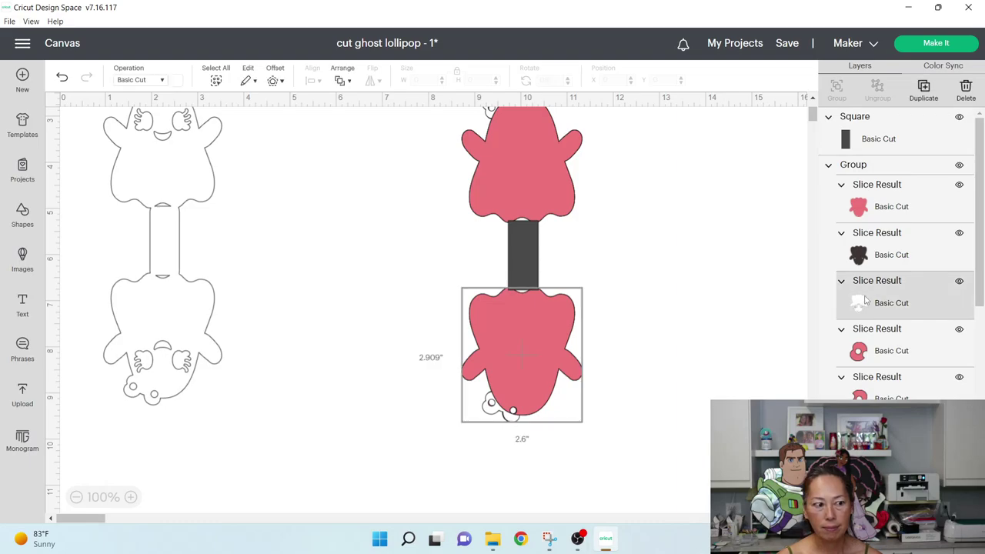
scroll(866, 296, down, 5)
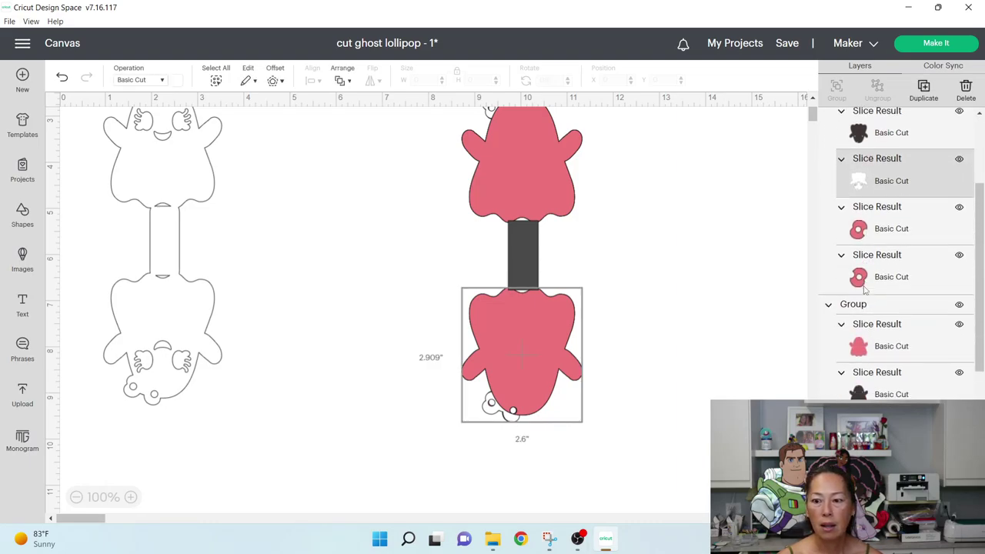
scroll(866, 288, down, 1)
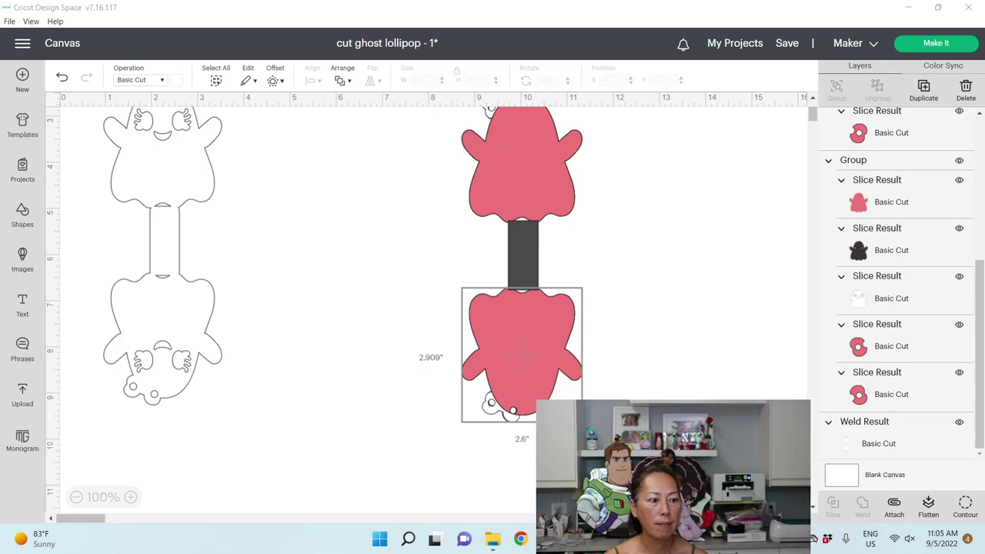
scroll(854, 235, up, 5)
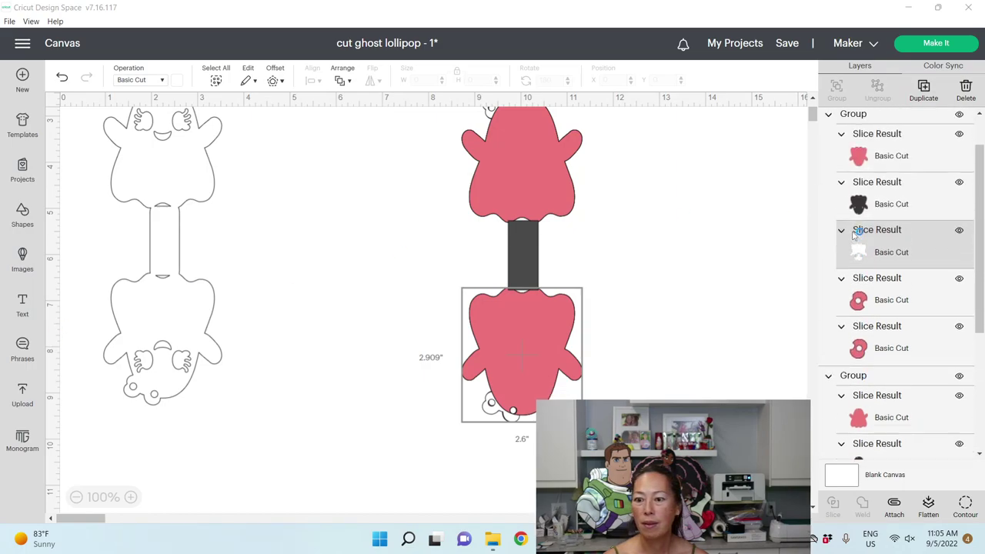
scroll(854, 235, up, 1)
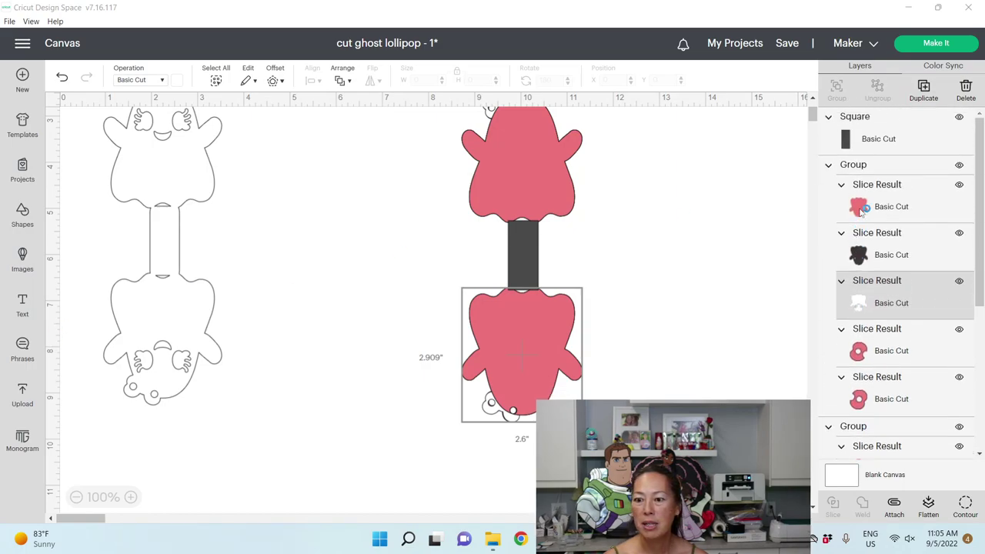
click(896, 139)
scroll(892, 230, down, 5)
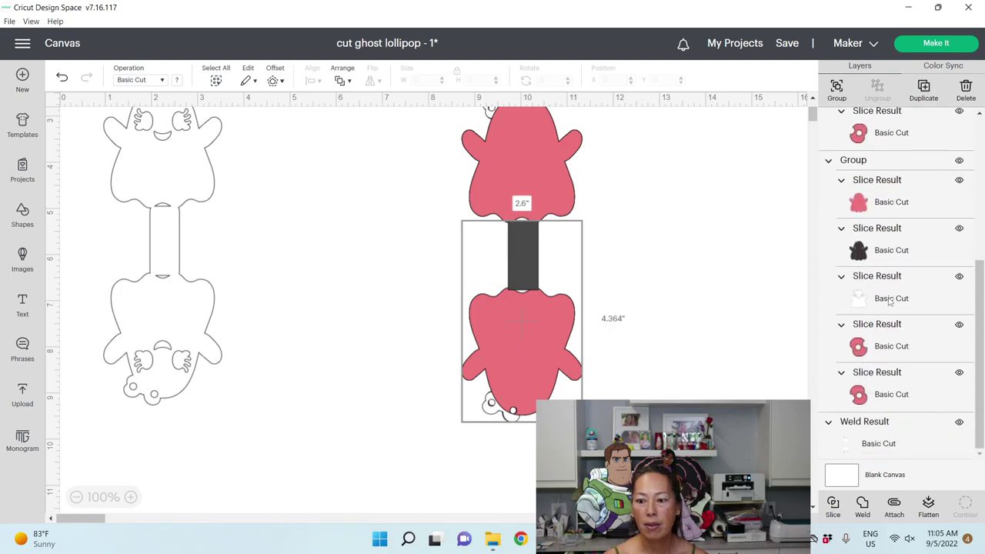
shift+click(890, 302)
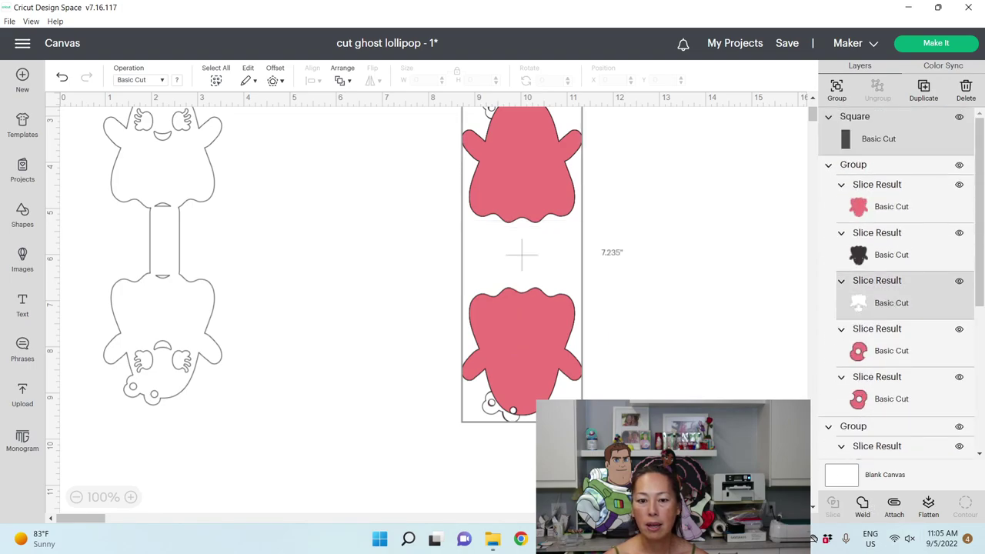
click(862, 504)
drag(556, 181, 719, 224)
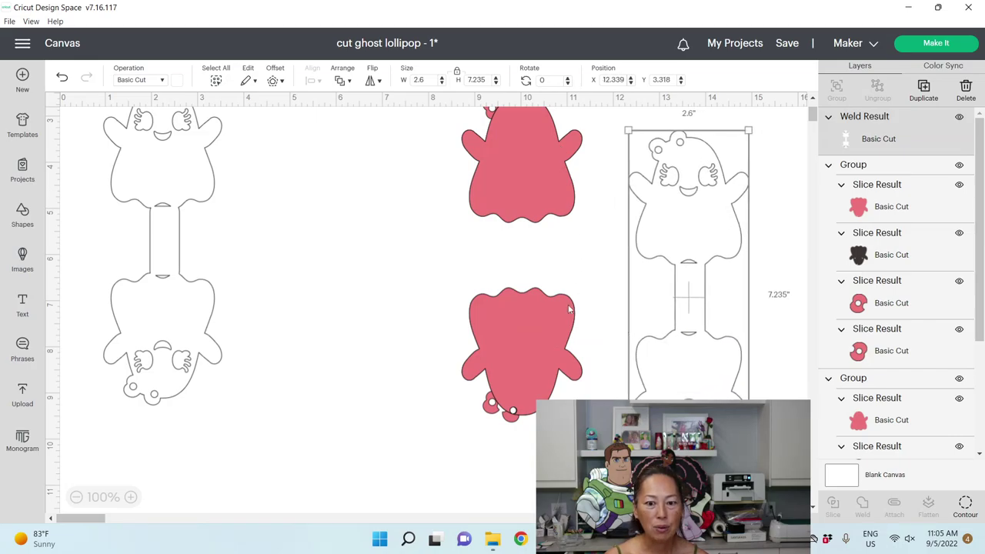
Separate the two 2.6 × 2.909 pink ghosts, moving the lower left and the upper down.
drag(570, 310, 417, 335)
drag(548, 174, 554, 239)
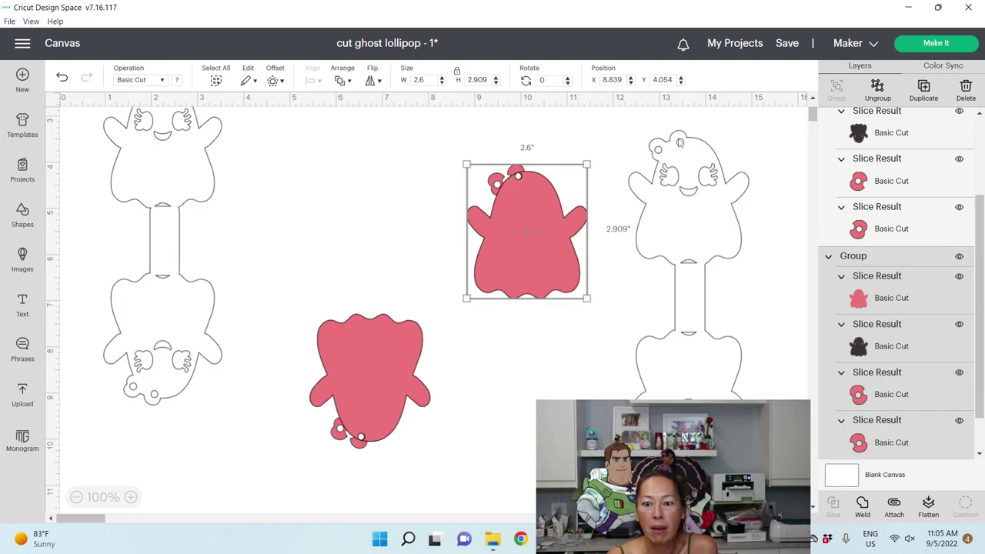
key(ctrl+z)
key(ctrl+z)
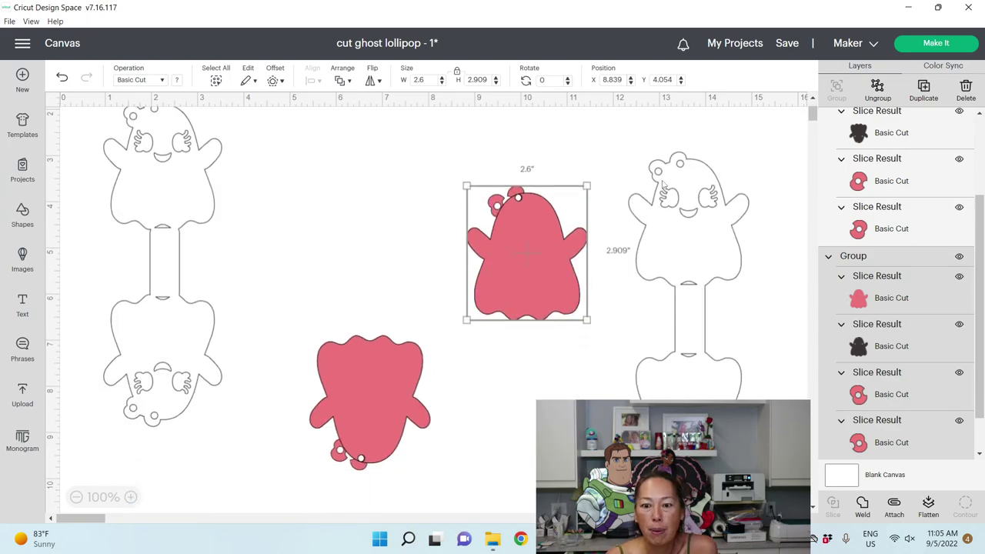
key(ctrl+y)
key(ctrl+y)
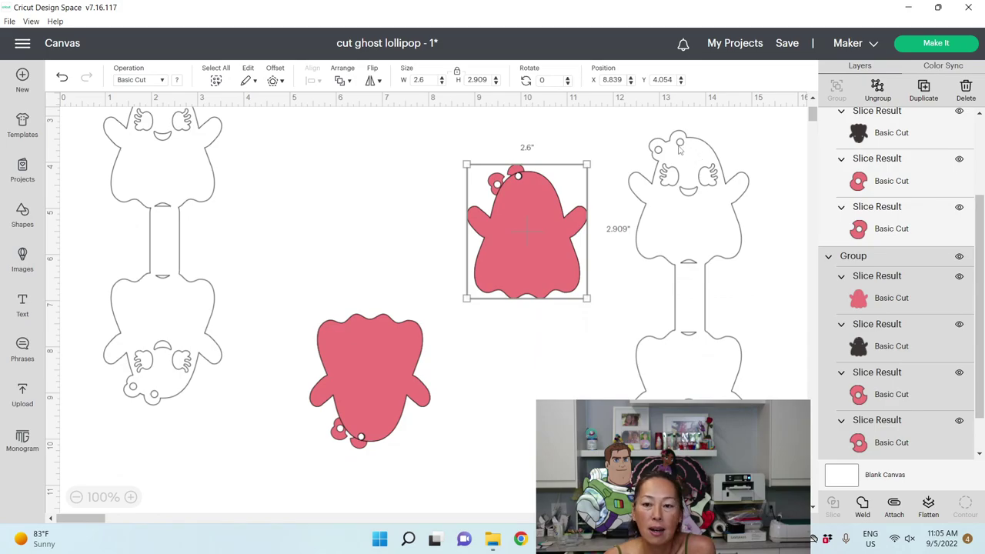